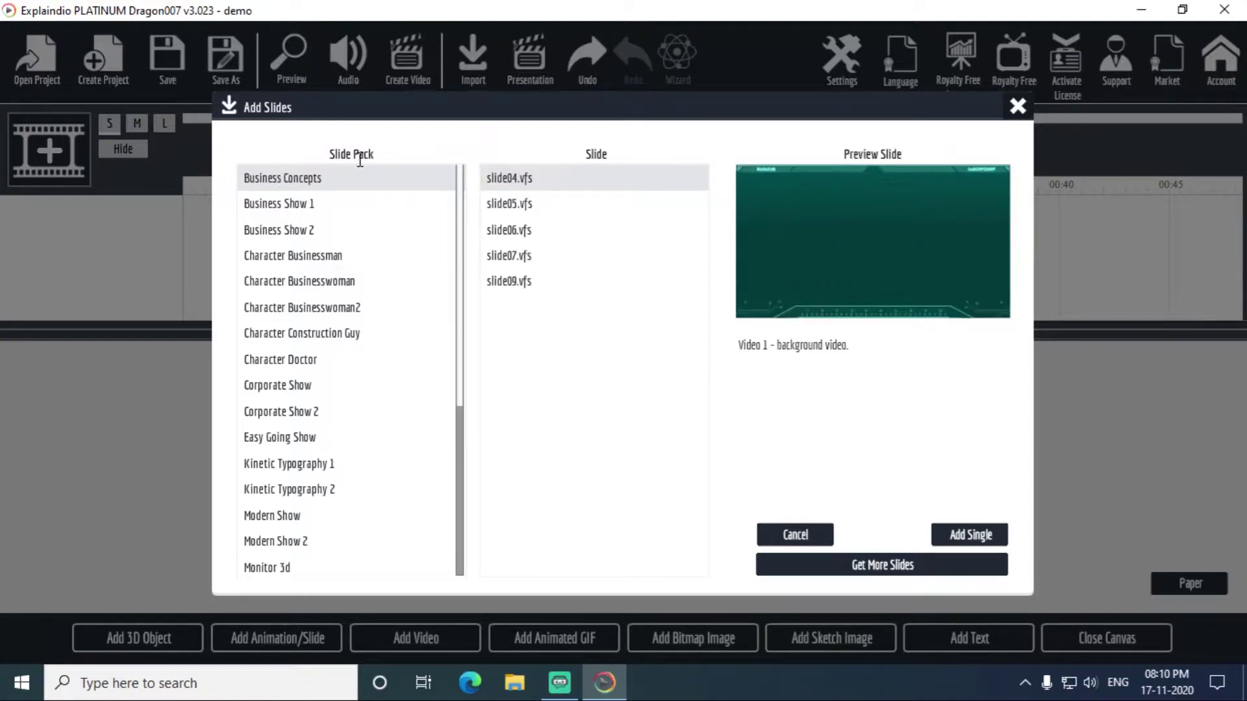
Browse the Business Show and Character slide packs and select the Character Businesswoman pack.
left_click(280, 206)
left_click(280, 235)
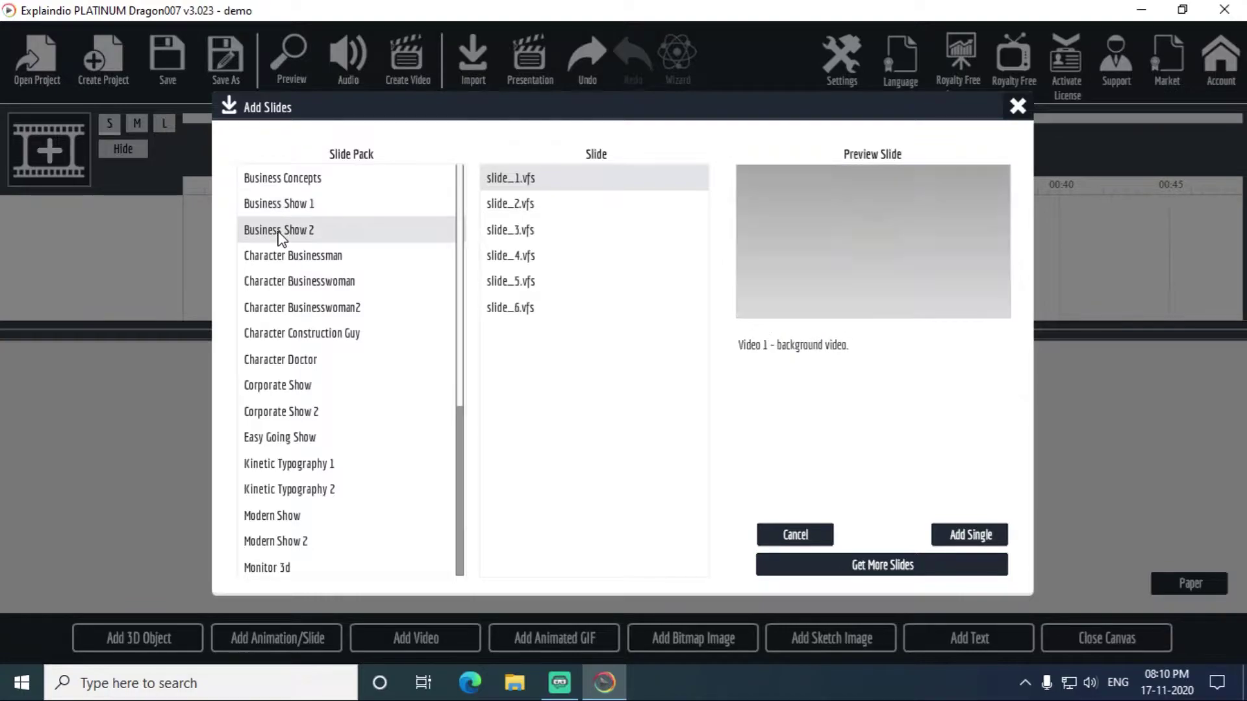
left_click(295, 259)
left_click(298, 284)
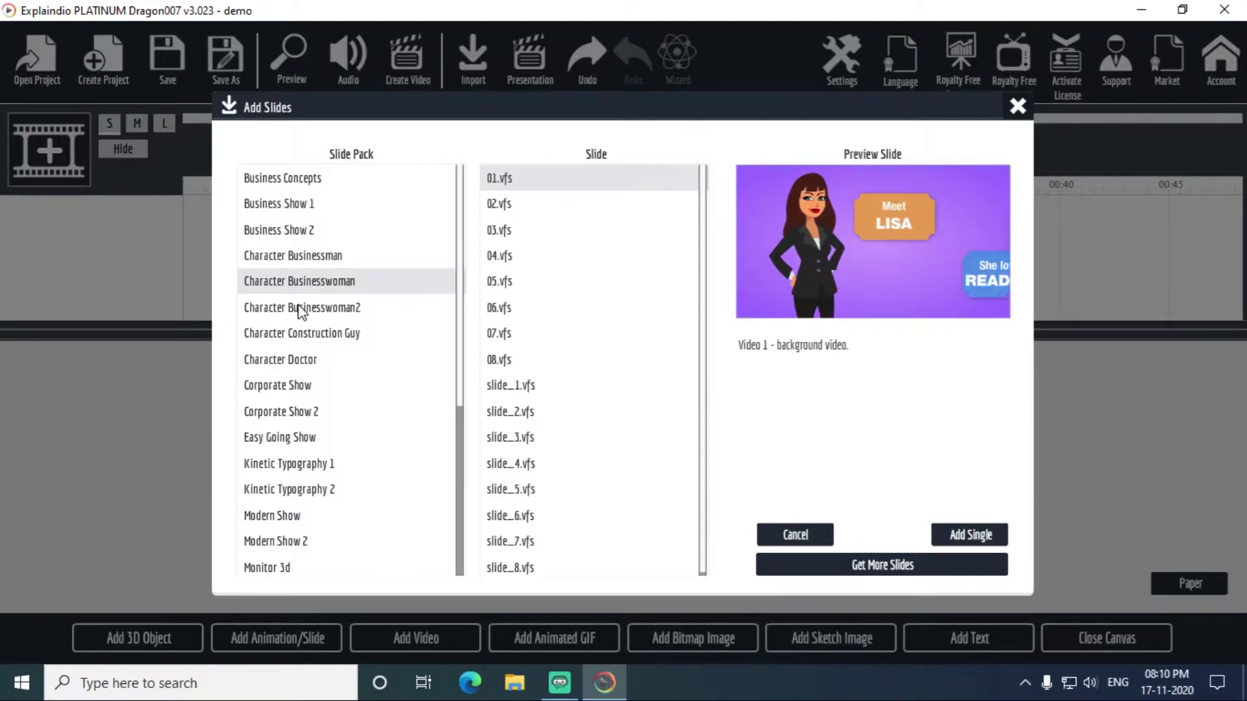
left_click(301, 310)
left_click(309, 280)
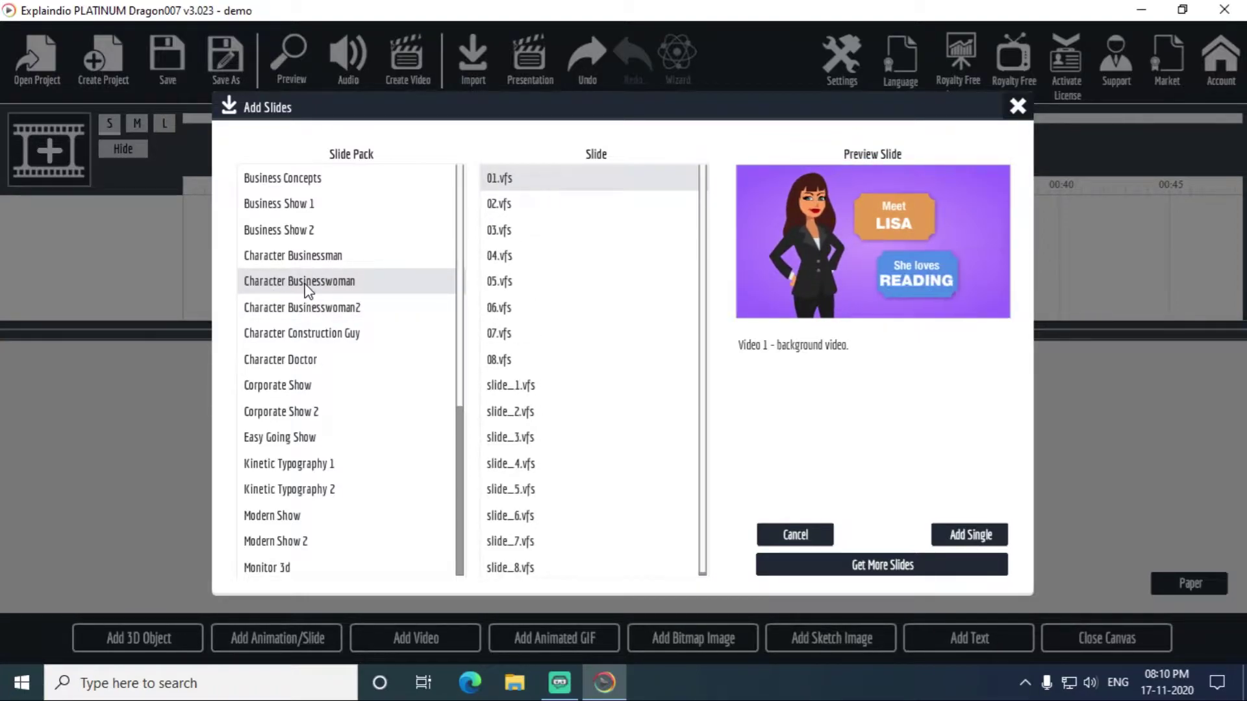
Preview slides 01.vfs to 05.vfs of the Character Businesswoman pack.
left_click(507, 205)
left_click(507, 231)
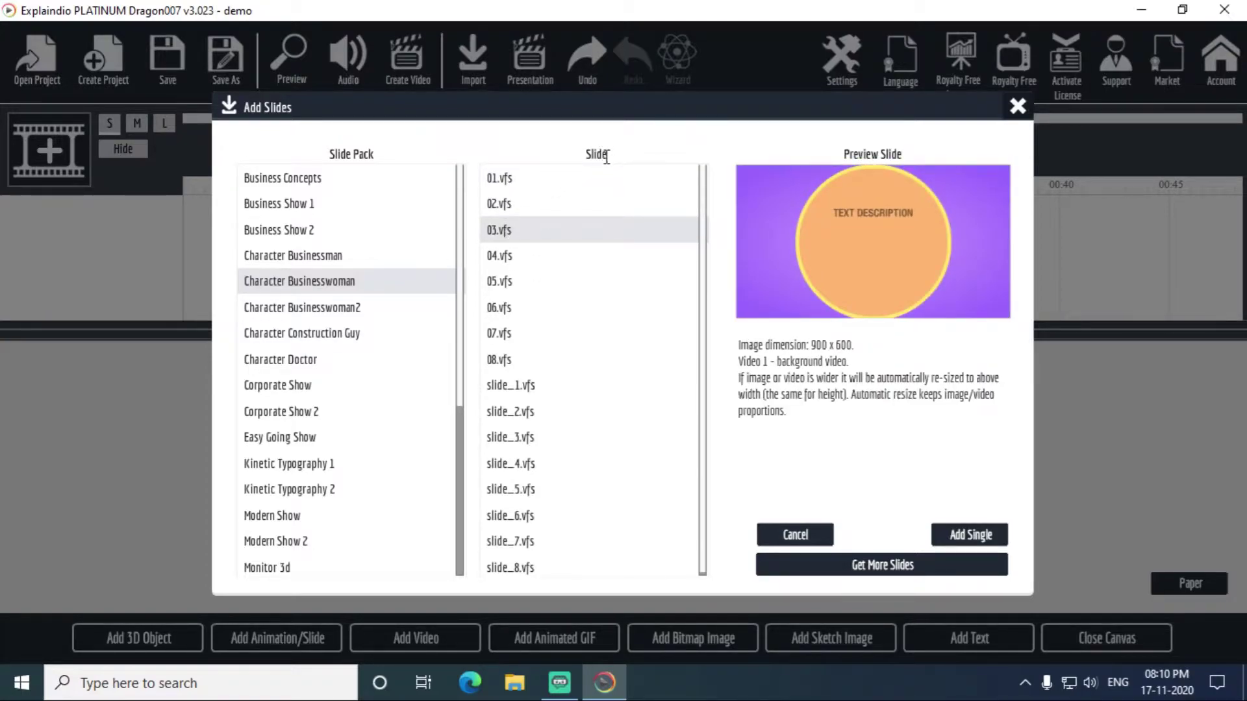
left_click(518, 183)
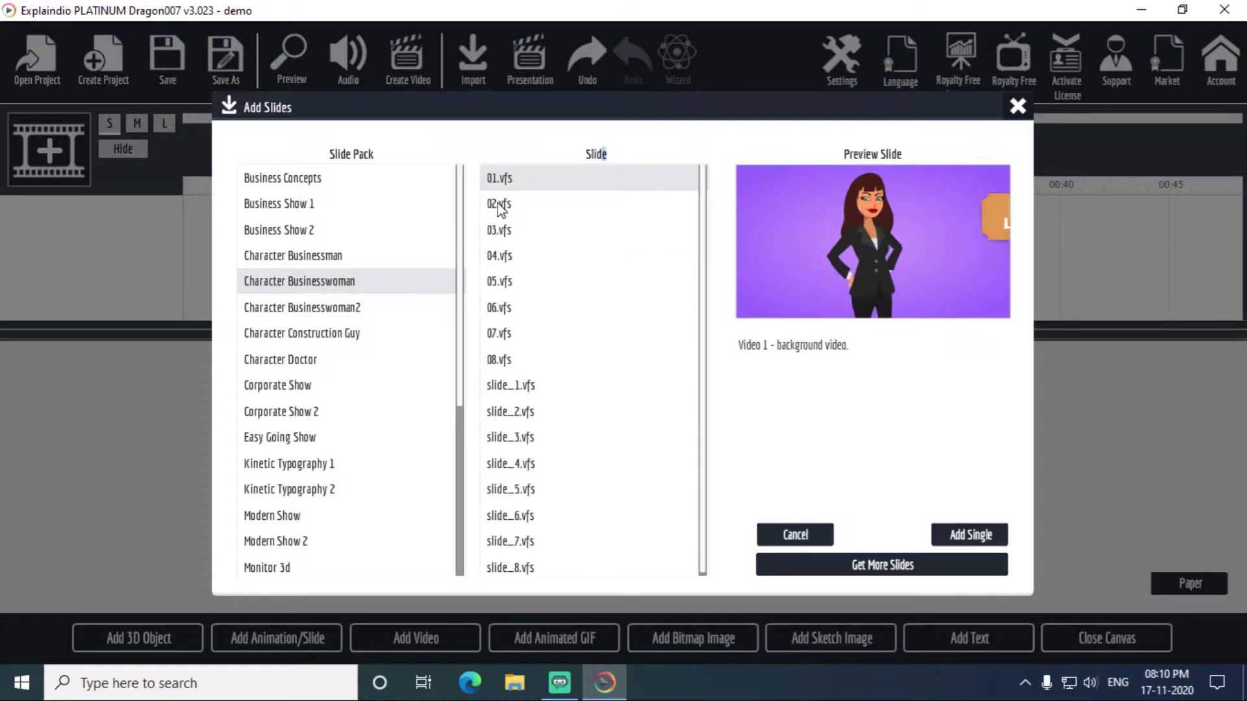
left_click(505, 204)
left_click(501, 232)
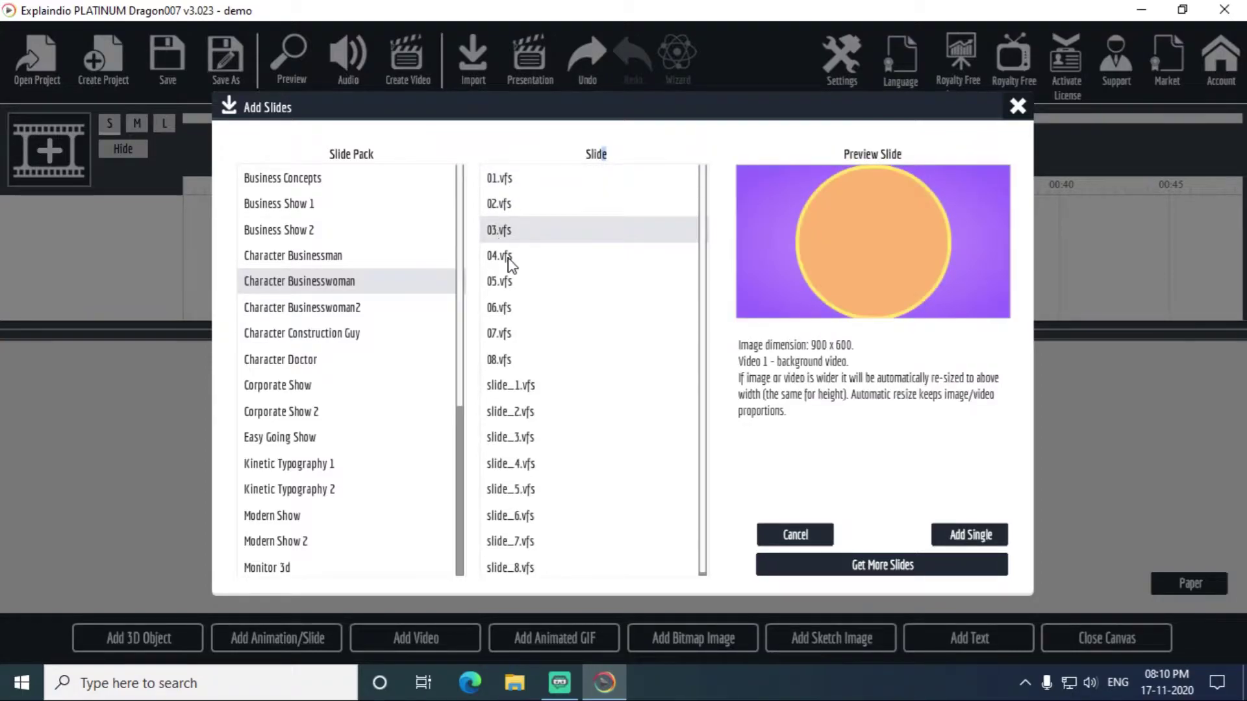
left_click(506, 257)
left_click(510, 285)
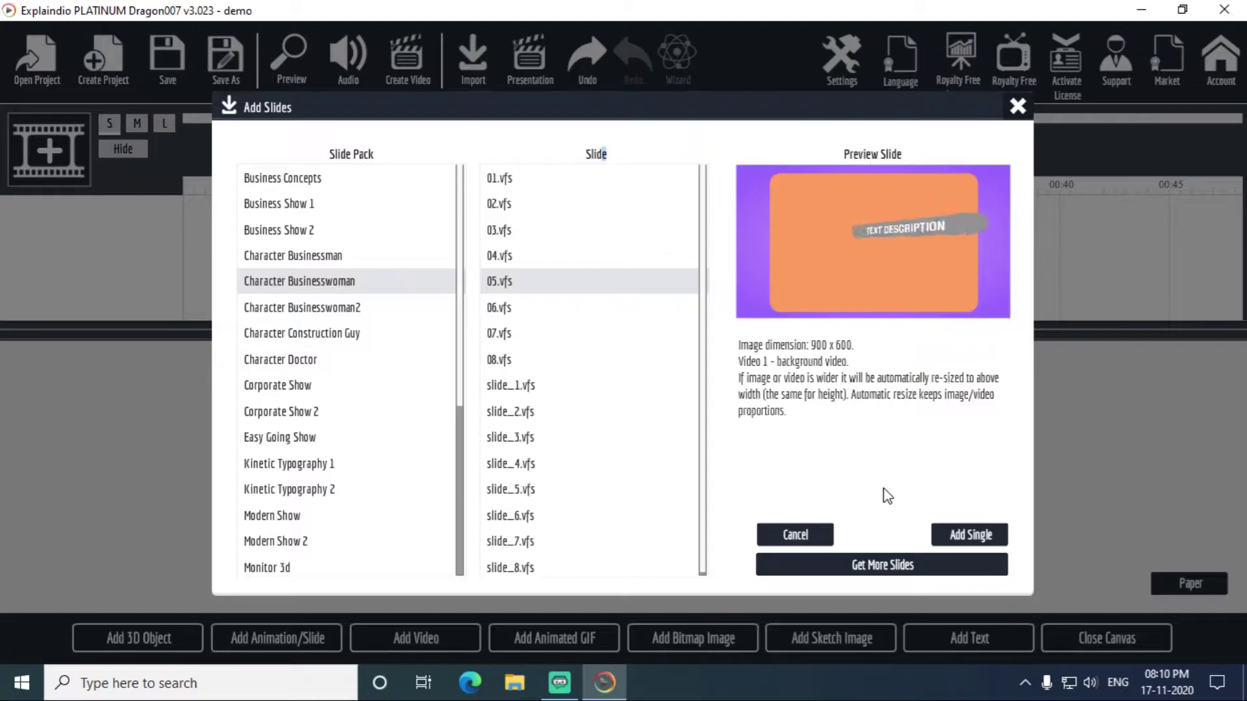
Add the single slide 01.vfs from the Character Businesswoman pack to the canvas with the default import settings.
left_click(539, 187)
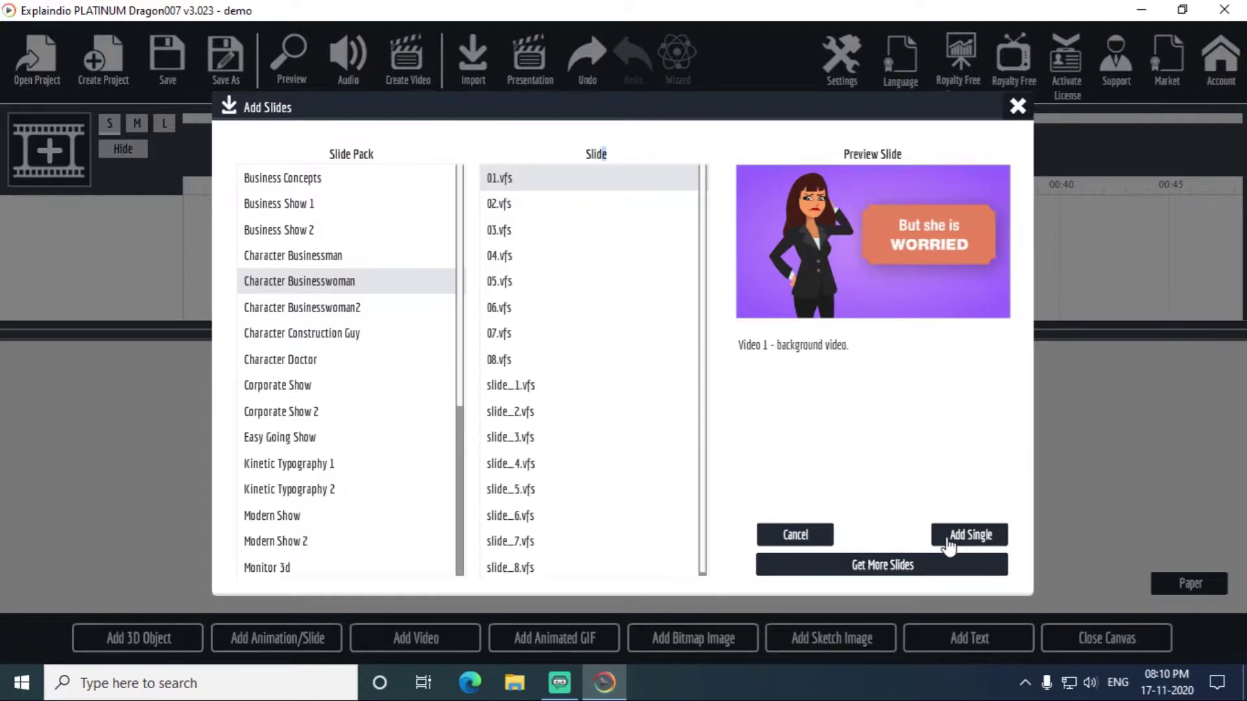
left_click(978, 545)
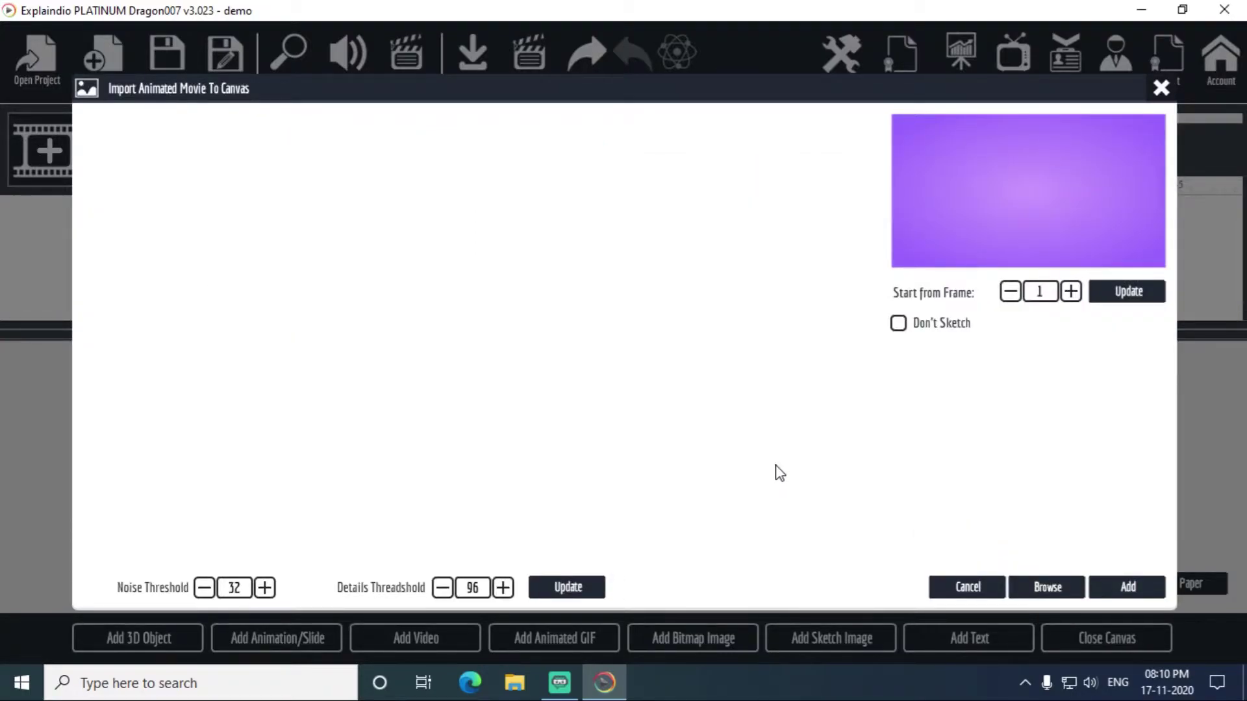
left_click(1135, 590)
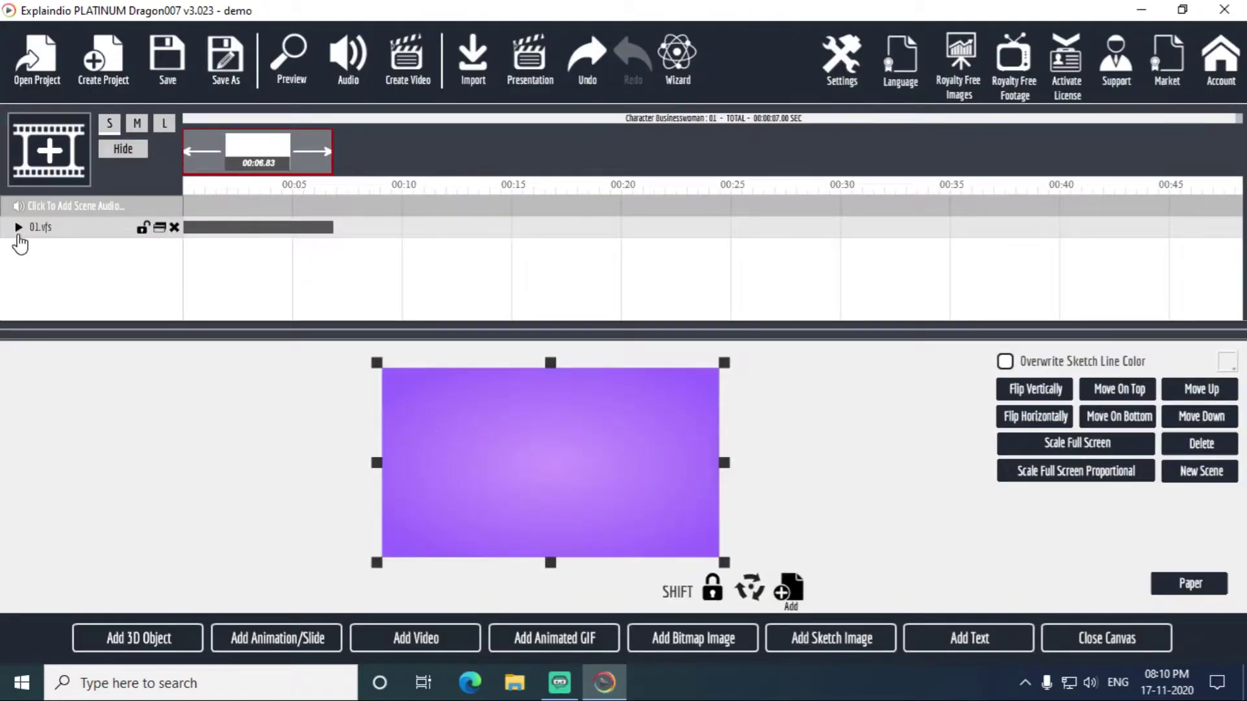
Remove the Sketch By Hand effect from the 01.vfs layer and preview the project.
left_click(19, 229)
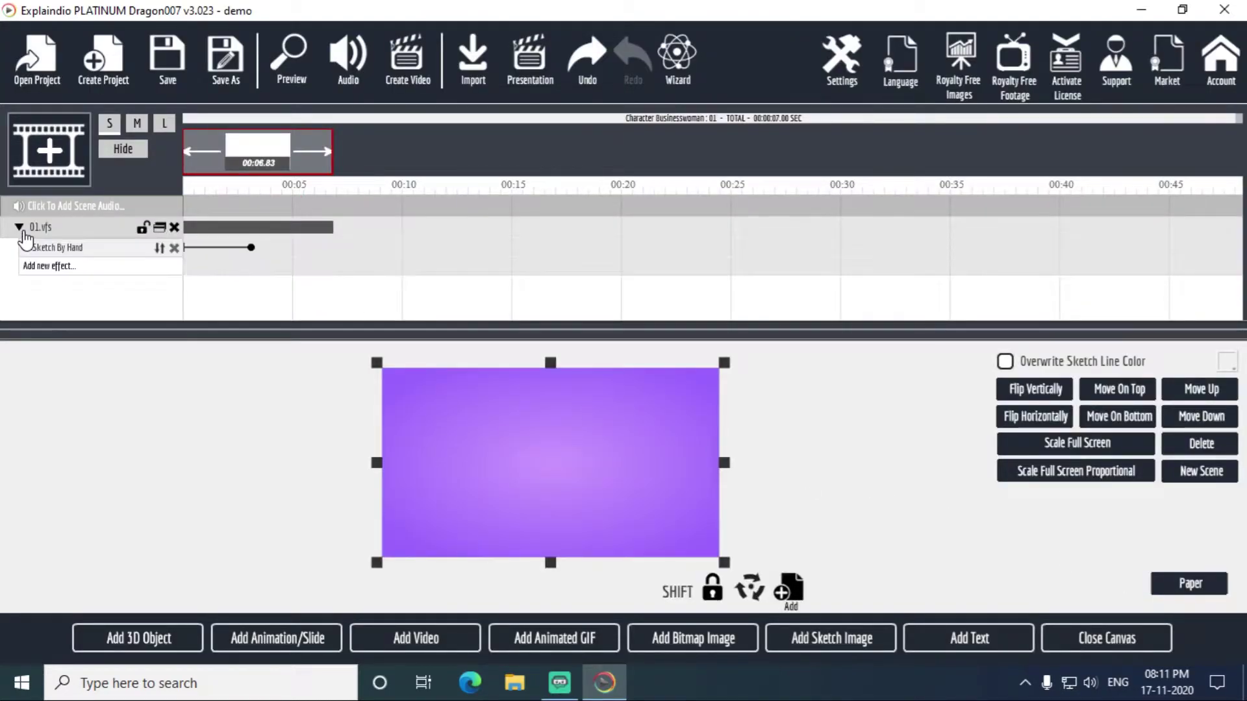
left_click(174, 249)
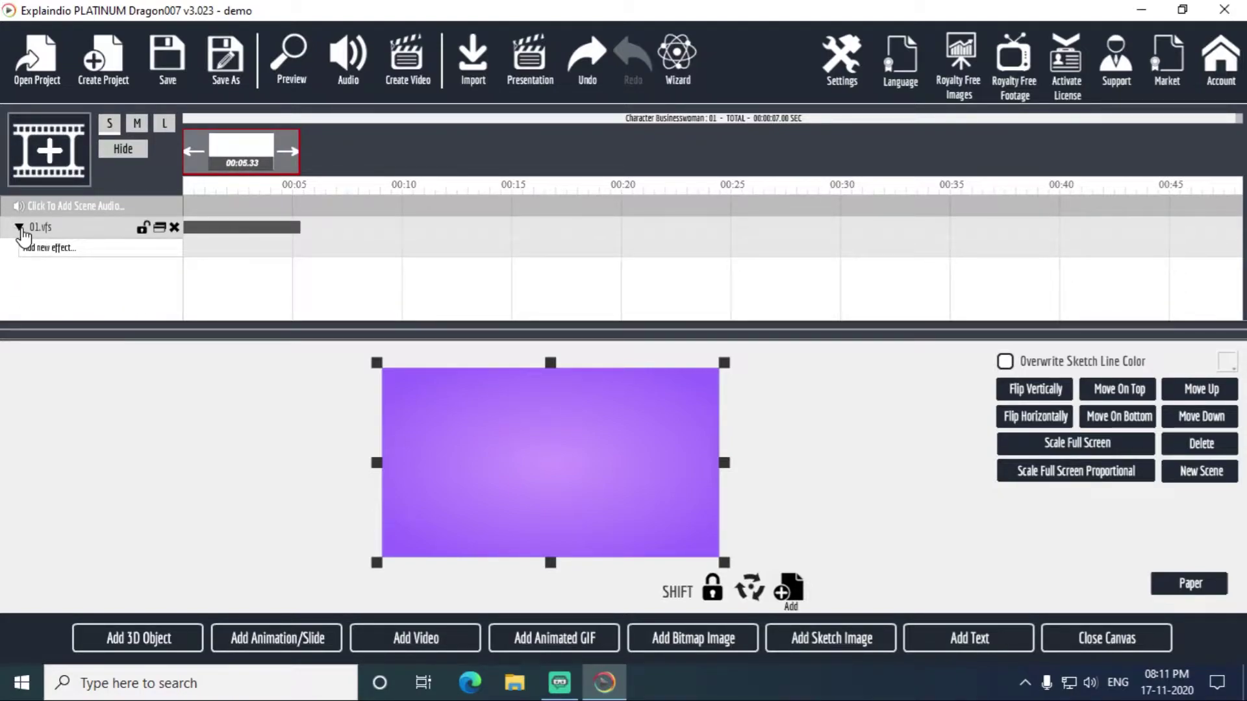
left_click(294, 62)
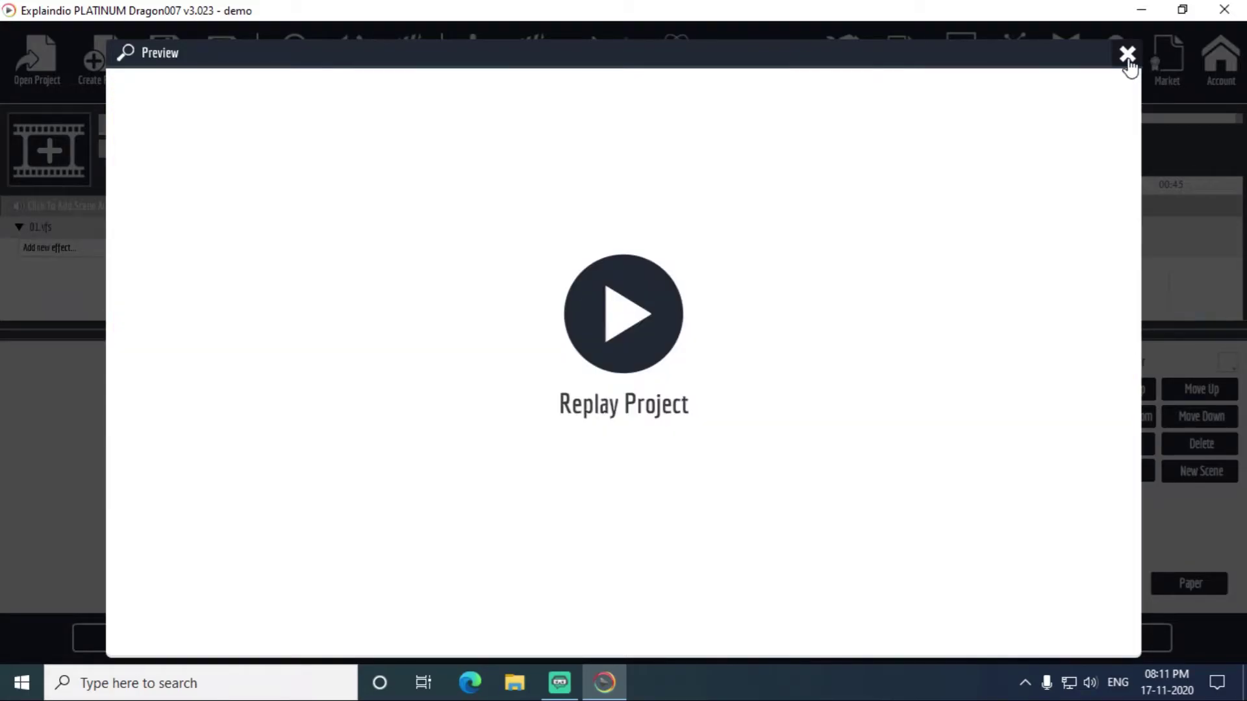
left_click(1127, 57)
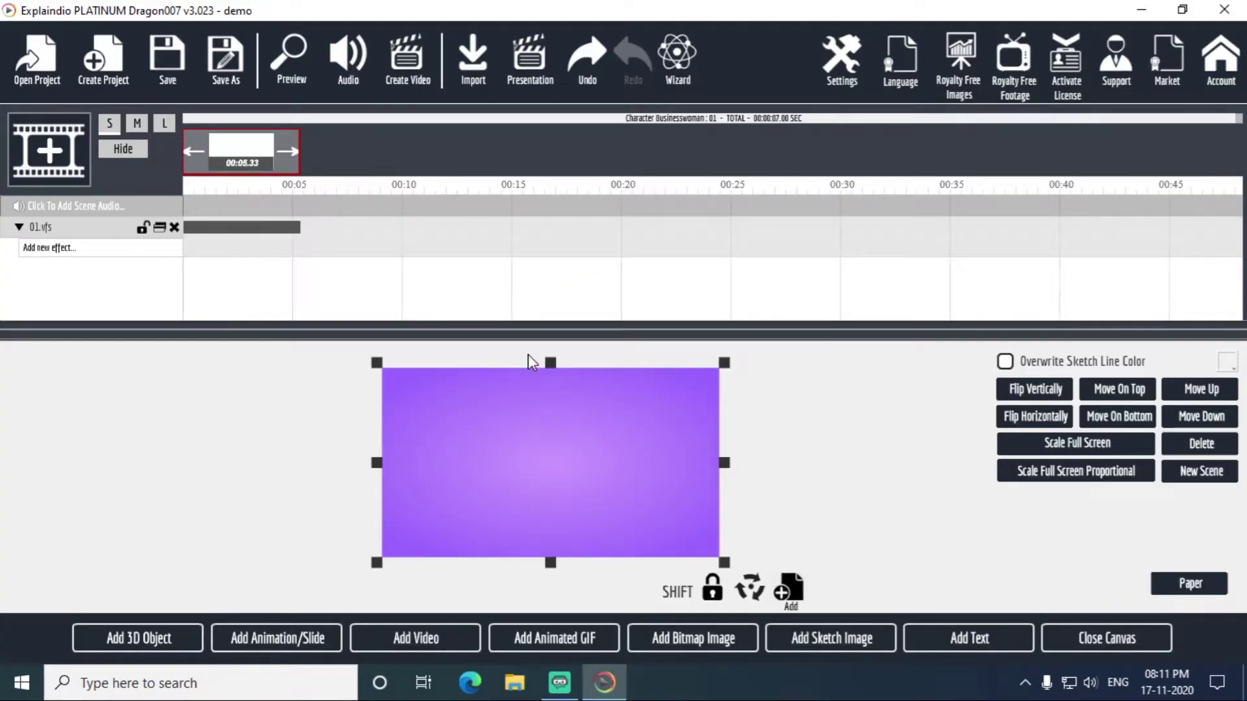
Close the canvas and open the slide's animation customization settings.
left_click(1104, 643)
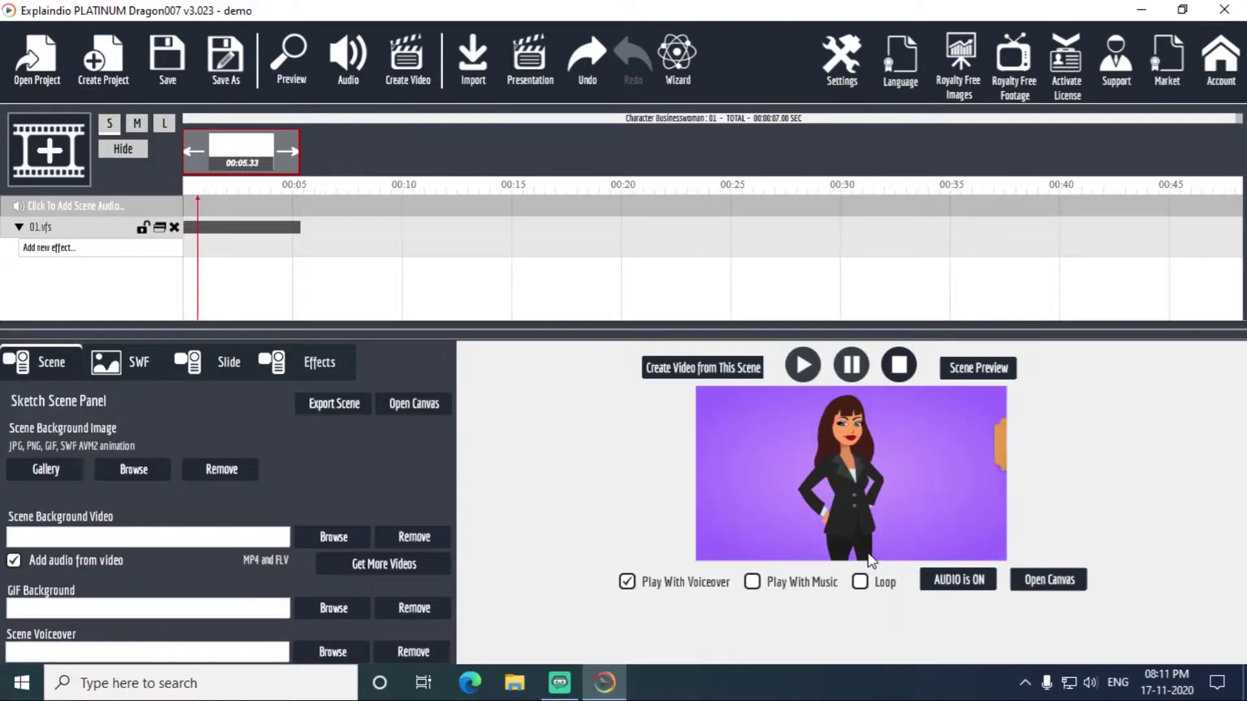
left_click(227, 368)
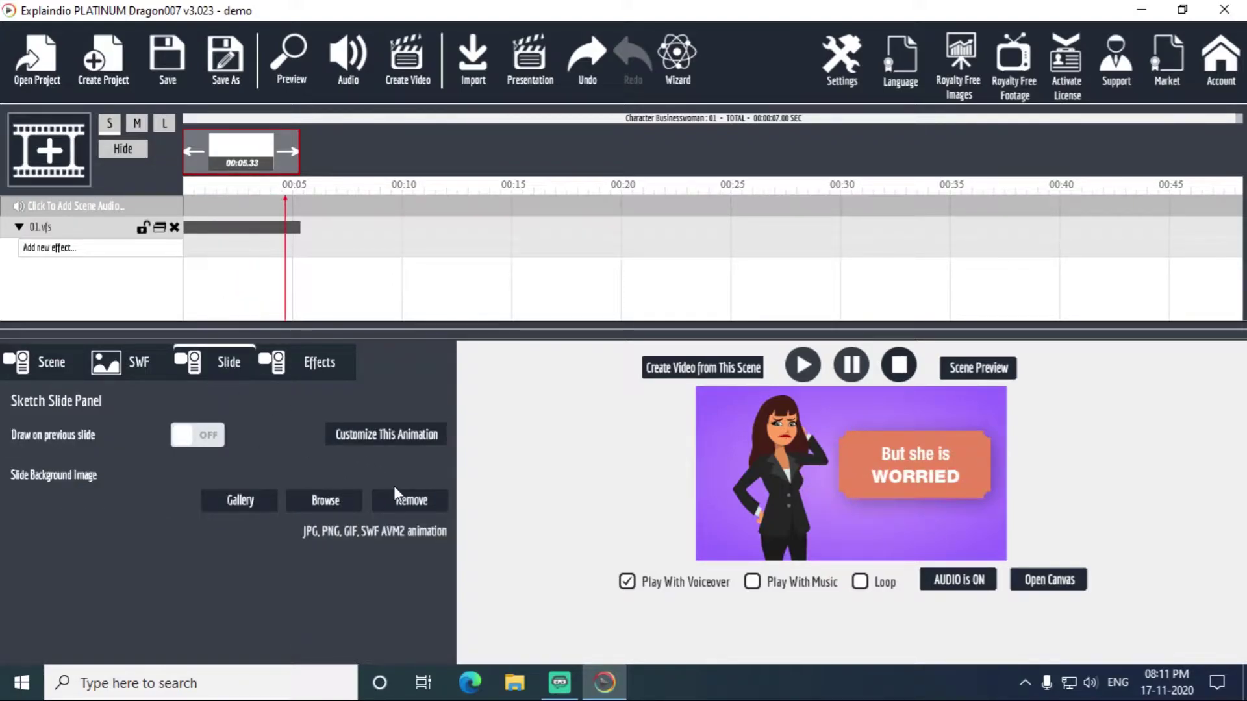
left_click(380, 448)
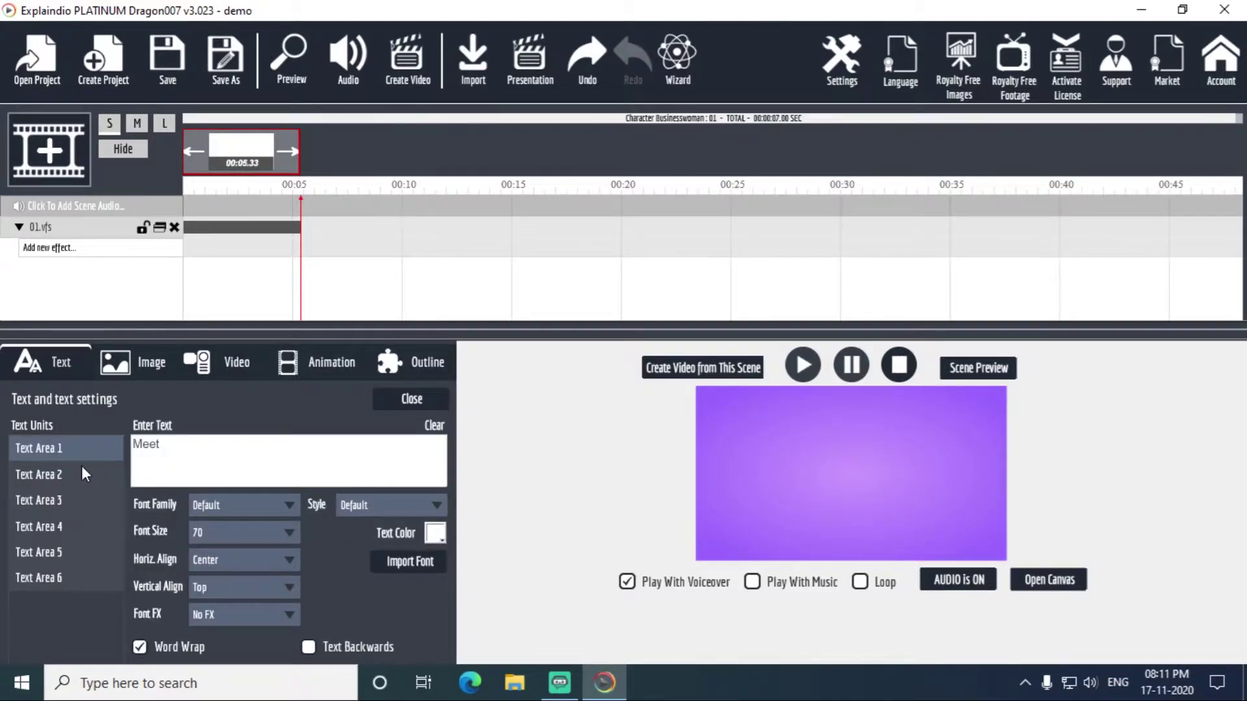
Review the wording of Text Areas 1 to 3 and preview the project to see where it appears.
left_click(53, 471)
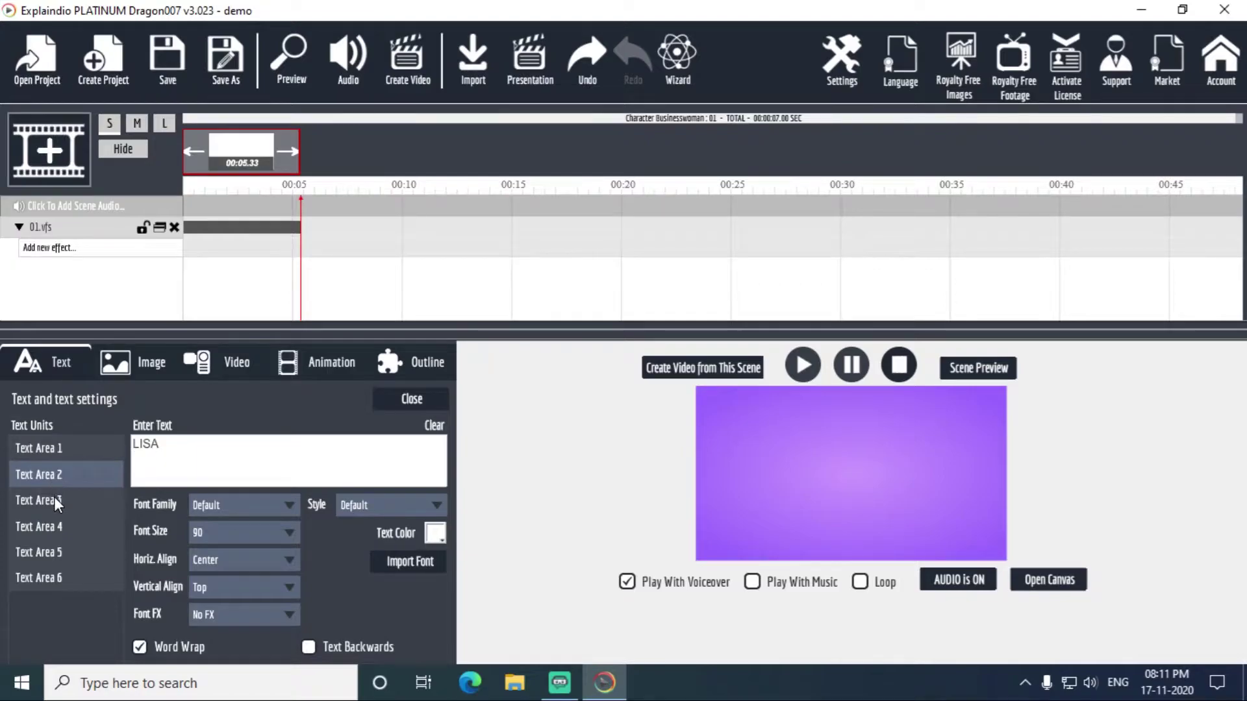
left_click(53, 498)
left_click(52, 449)
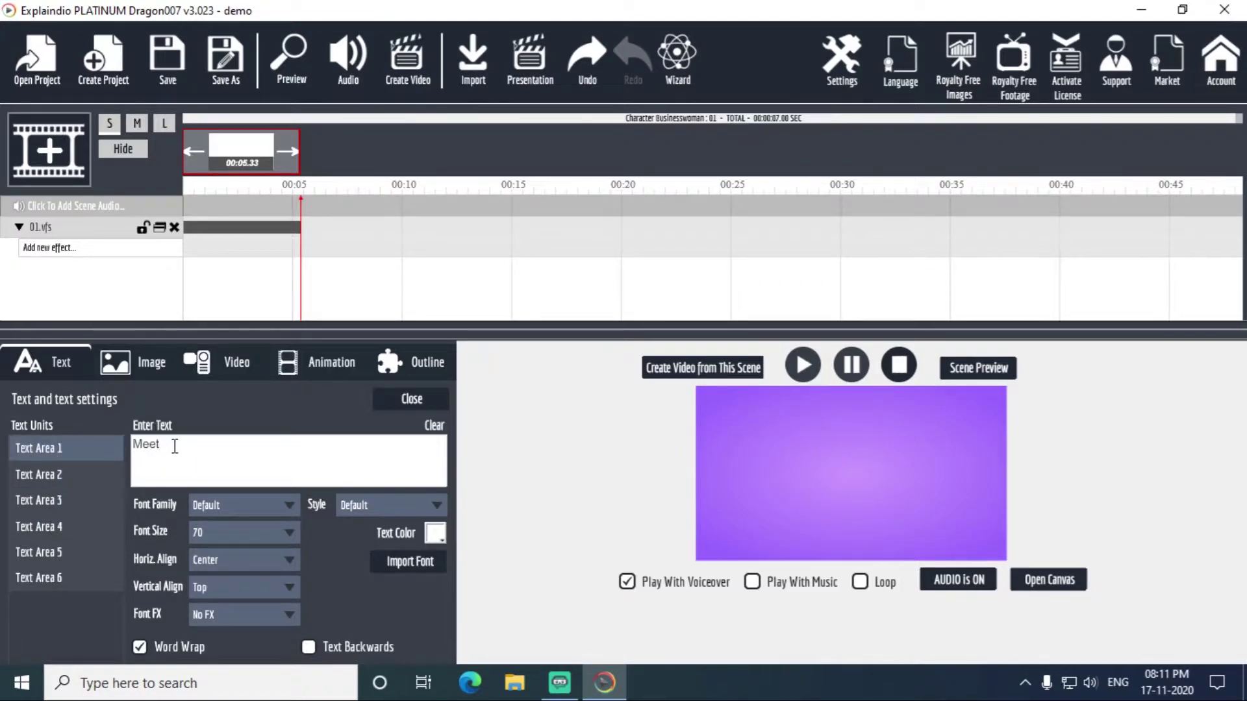
left_click(286, 64)
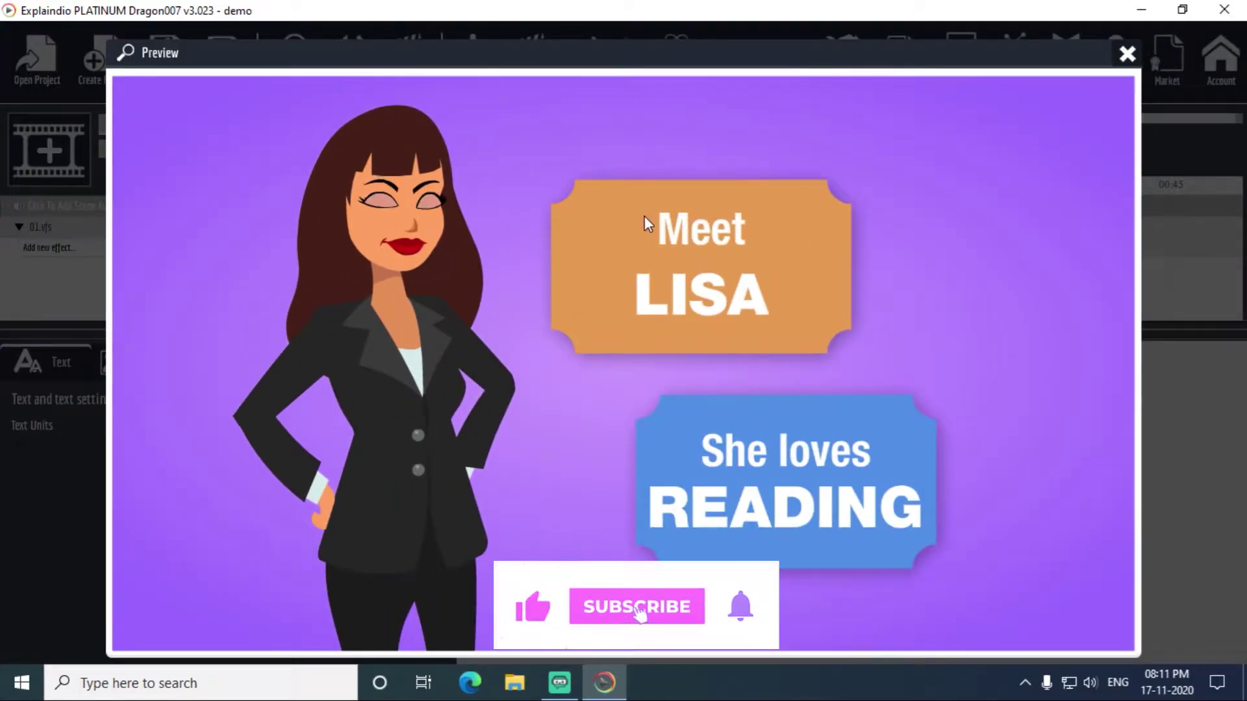
left_click(1127, 53)
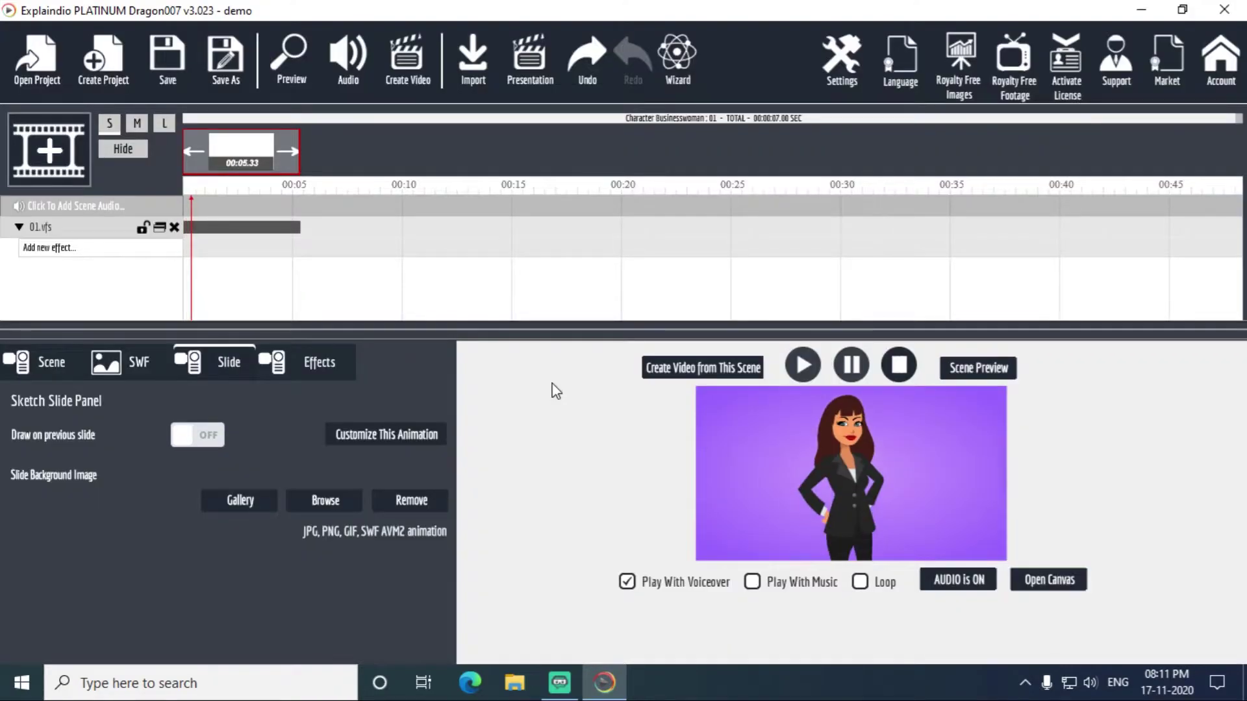
Reopen the animation customization and re-enter the wording of Text Area 1 as "Meet".
left_click(366, 435)
left_click(107, 448)
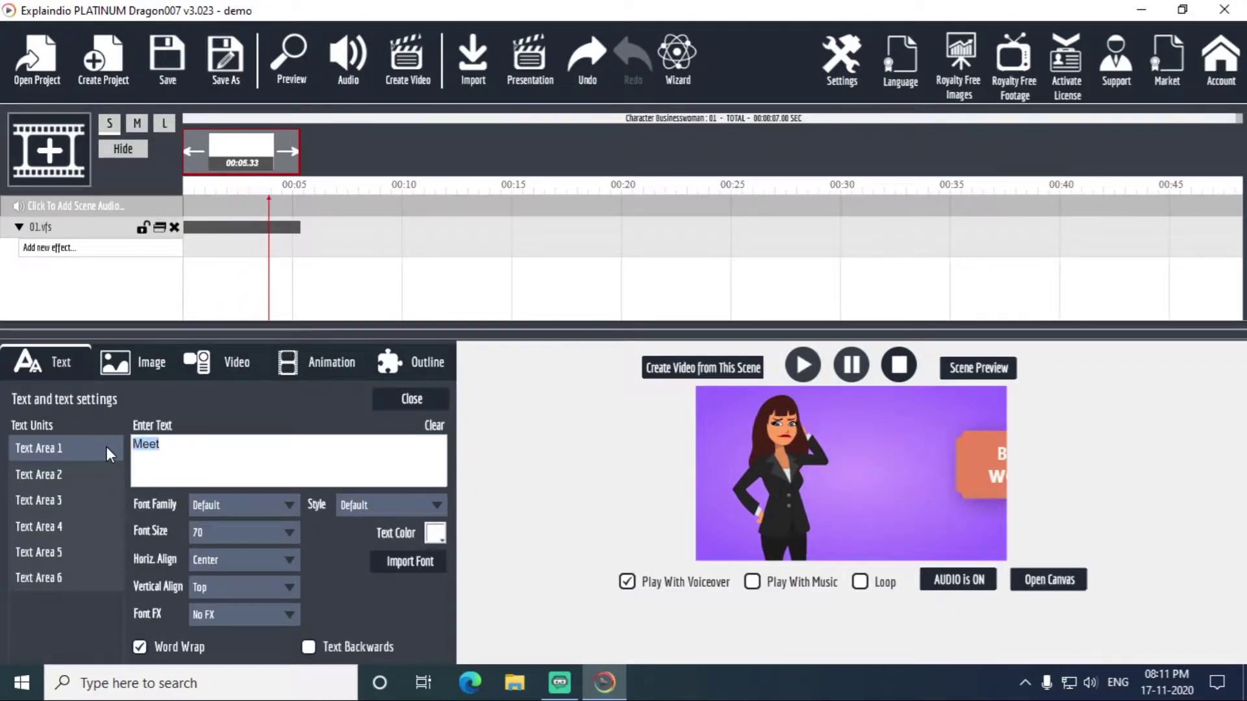
key("BackSpace")
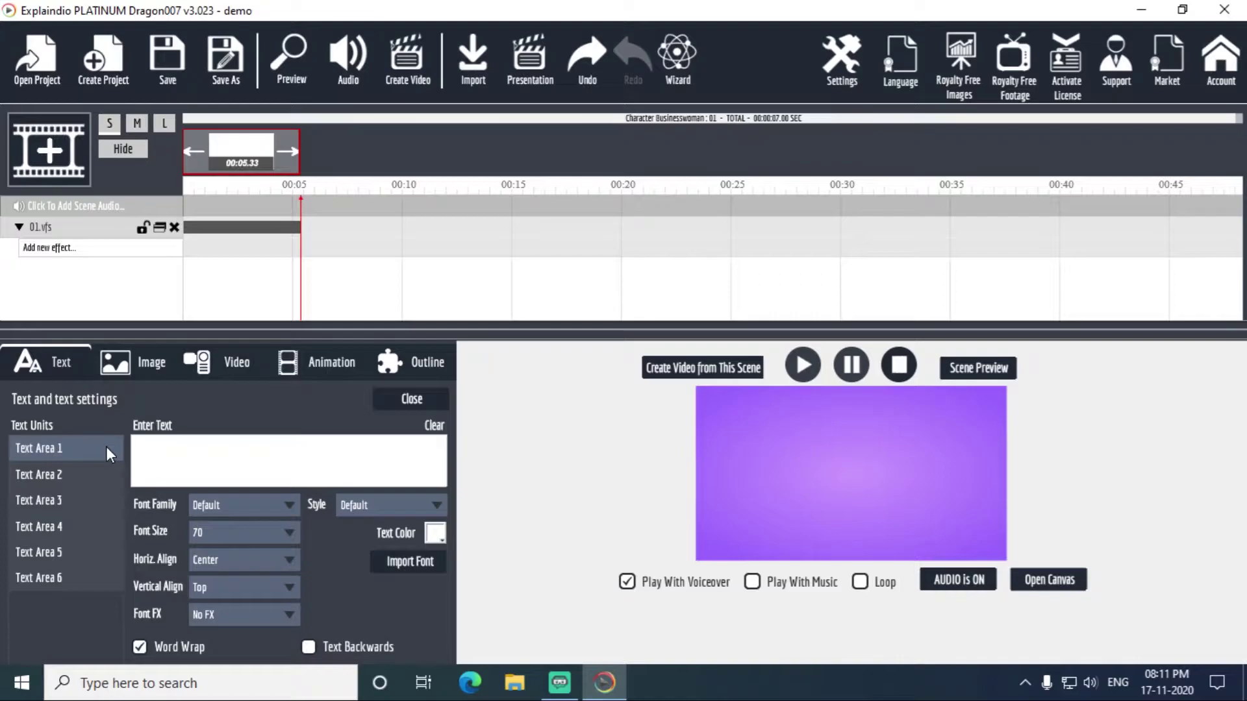
type("mee")
key("BackSpace")
key("BackSpace")
key("BackSpace")
type("Meet")
Replace the character's name in Text Area 2 with a new first name.
left_click(76, 475)
left_click(175, 451)
left_click_drag(174, 450, 128, 452)
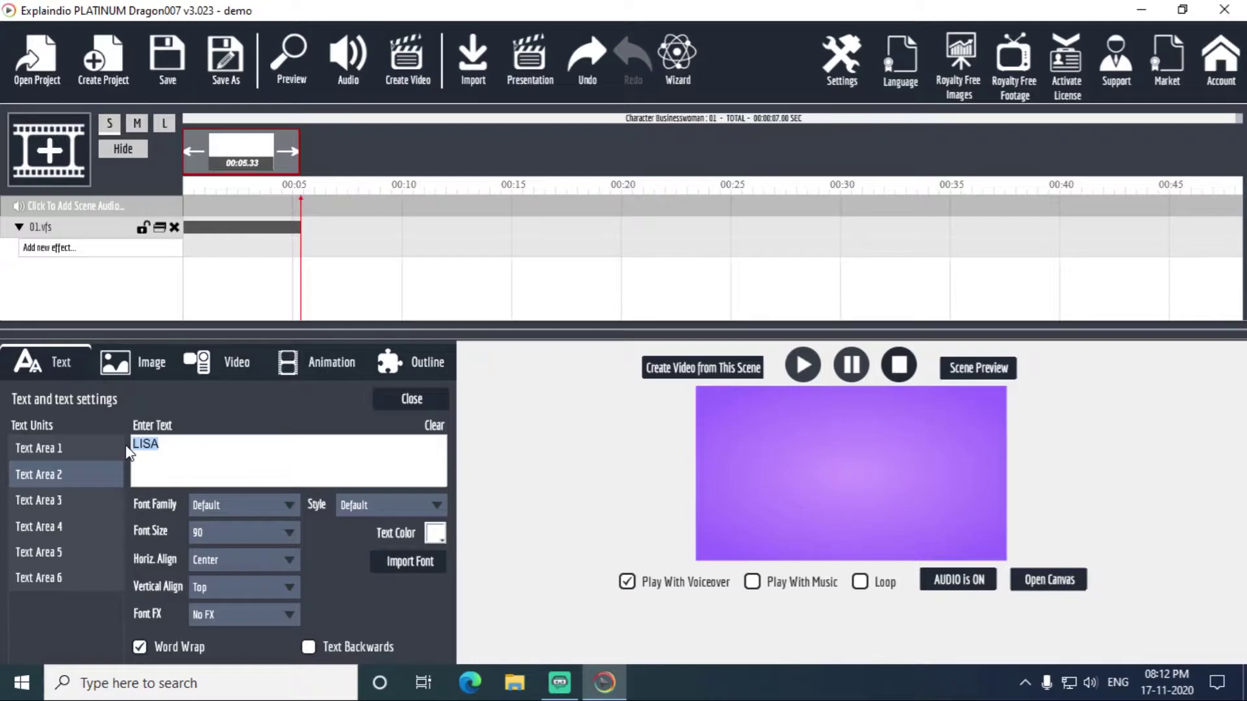
key("BackSpace")
Check Text Areas 3 to 5, clear the wording of Text Area 6, and preview the project.
left_click(49, 497)
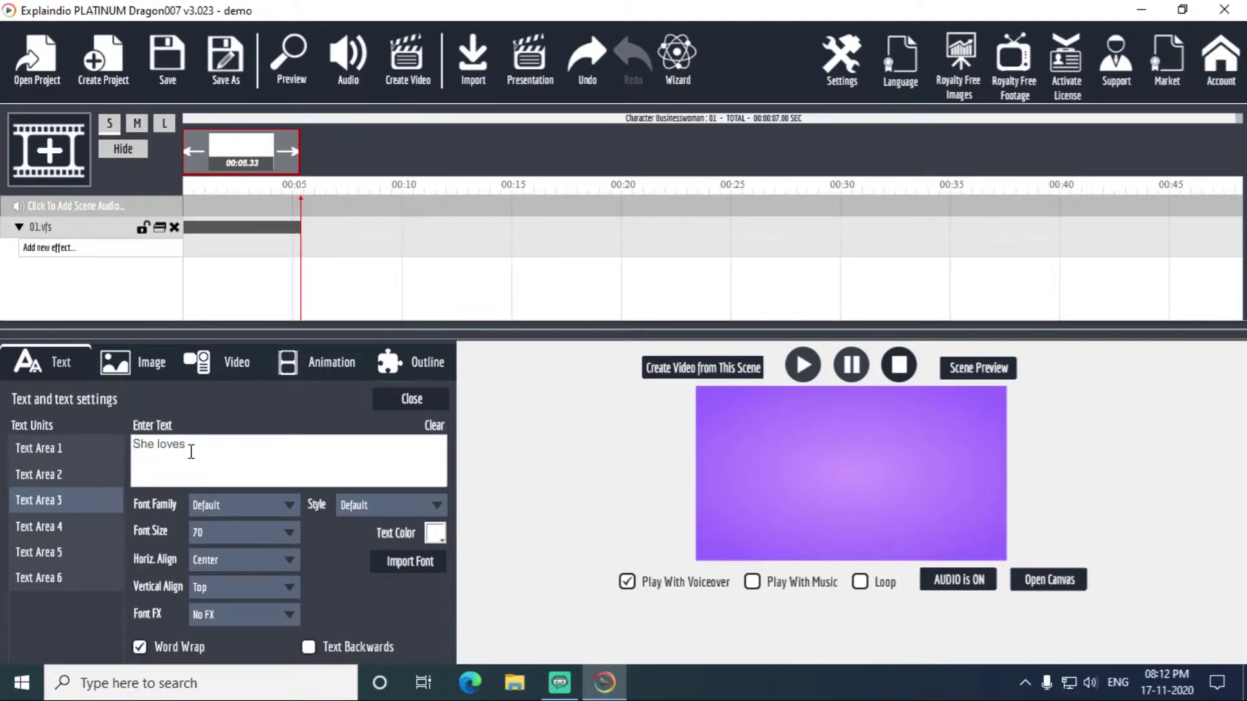
left_click(41, 524)
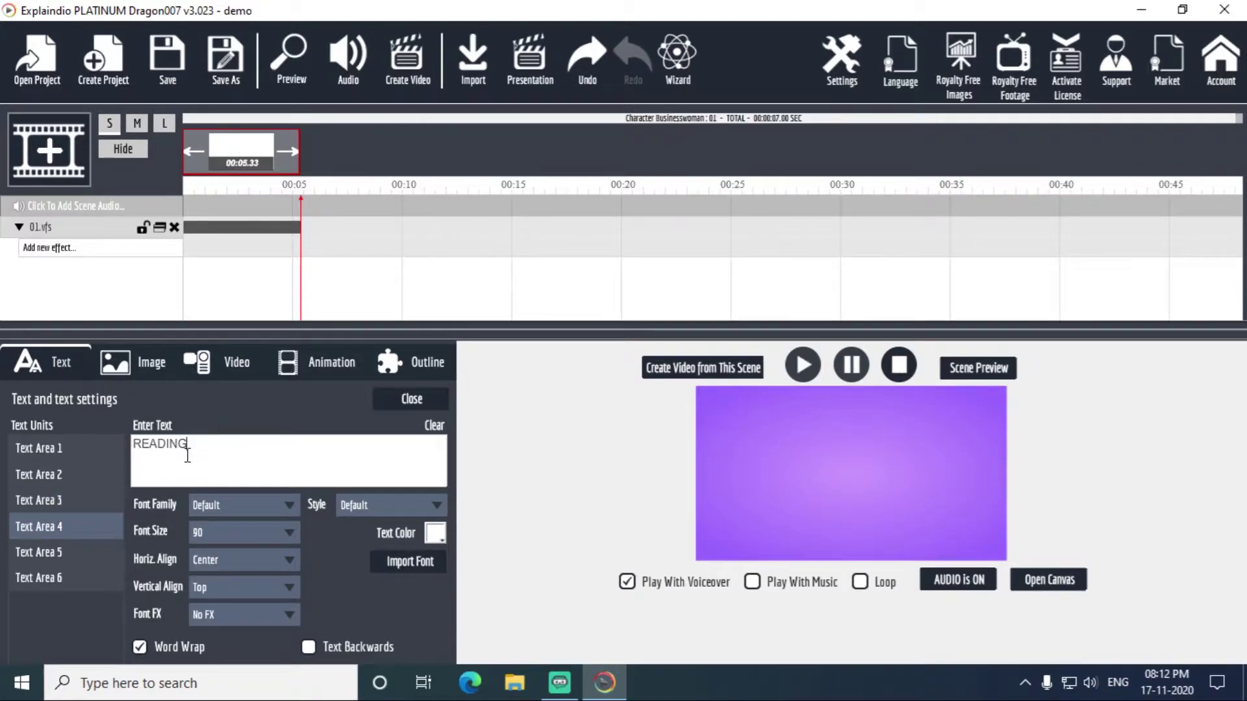
left_click(53, 551)
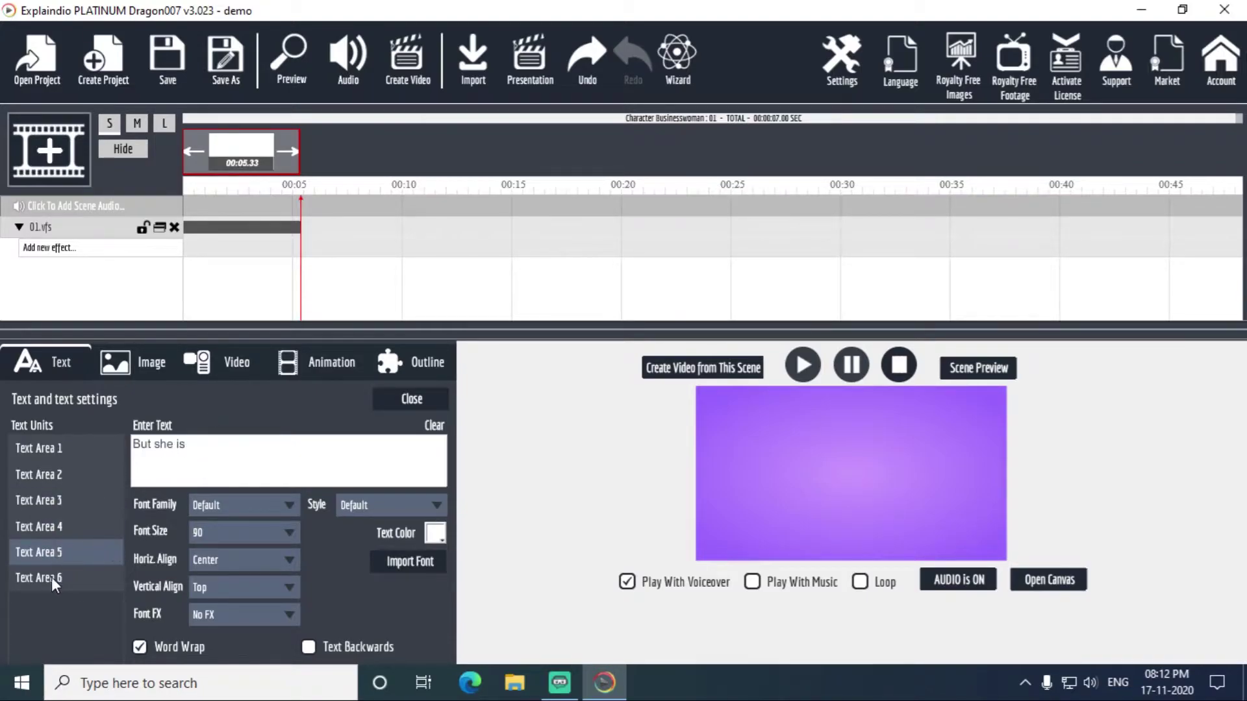
left_click(49, 583)
left_click_drag(211, 448, 132, 455)
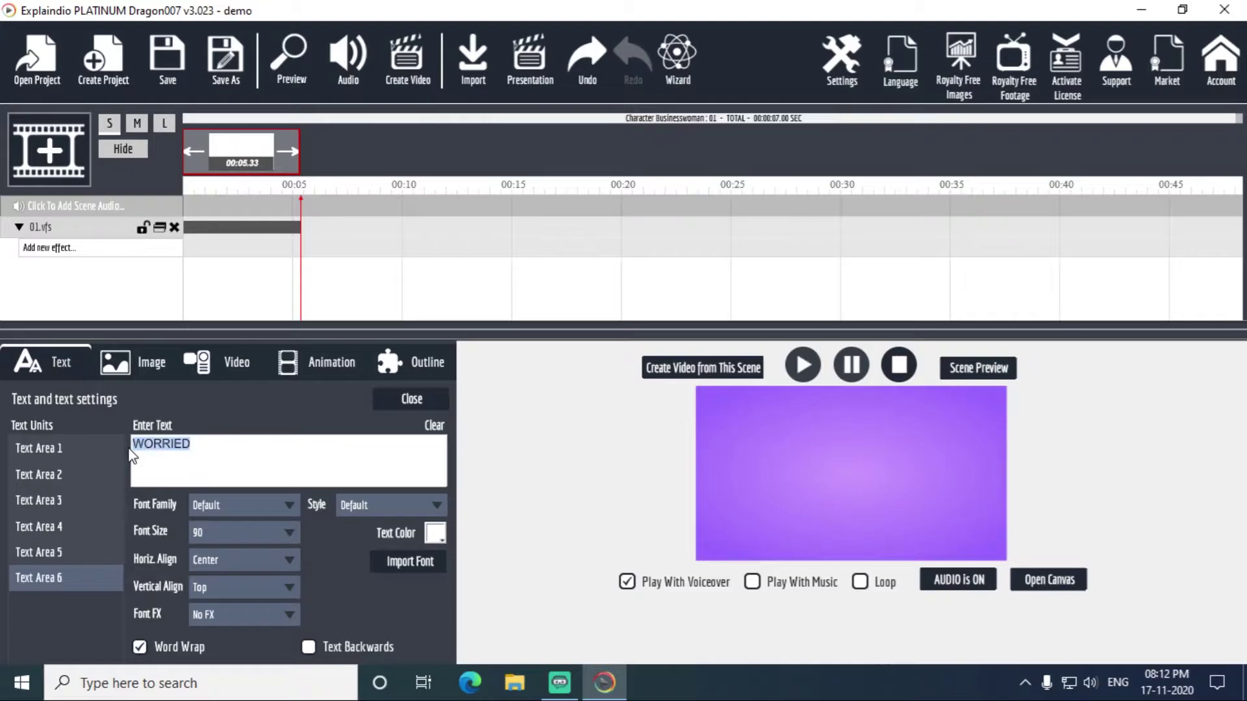
key("BackSpace")
left_click(286, 65)
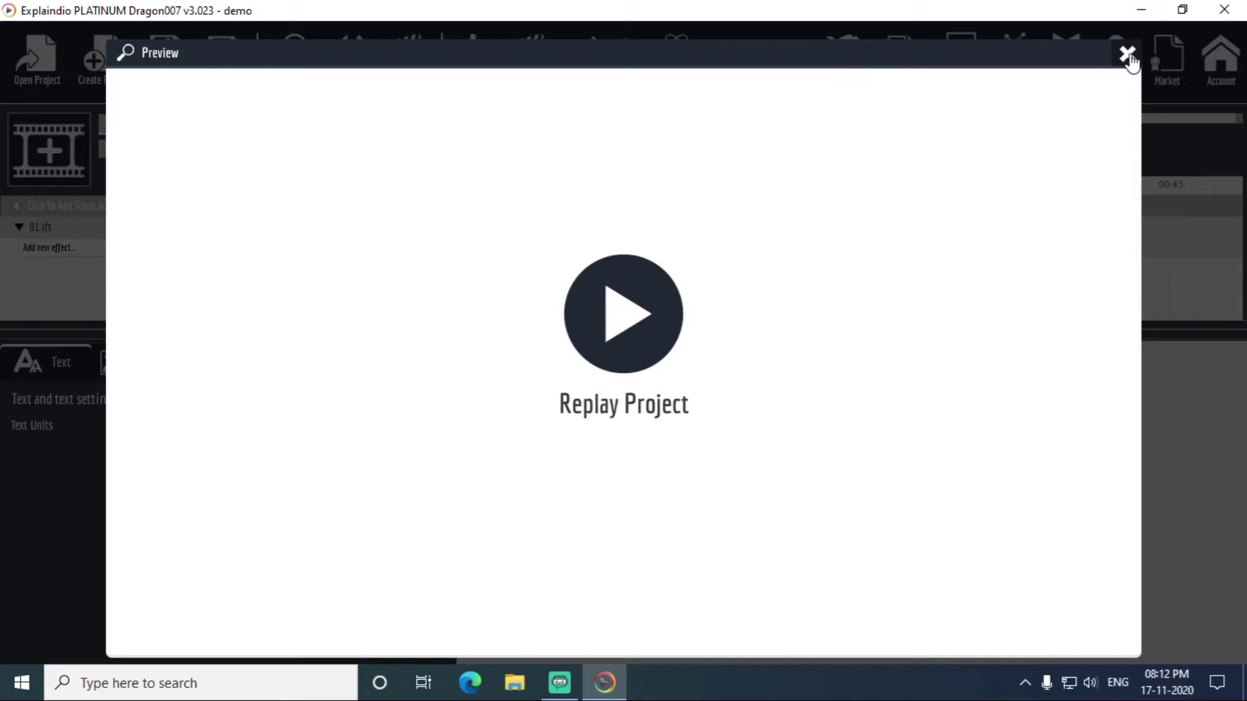
left_click(1128, 53)
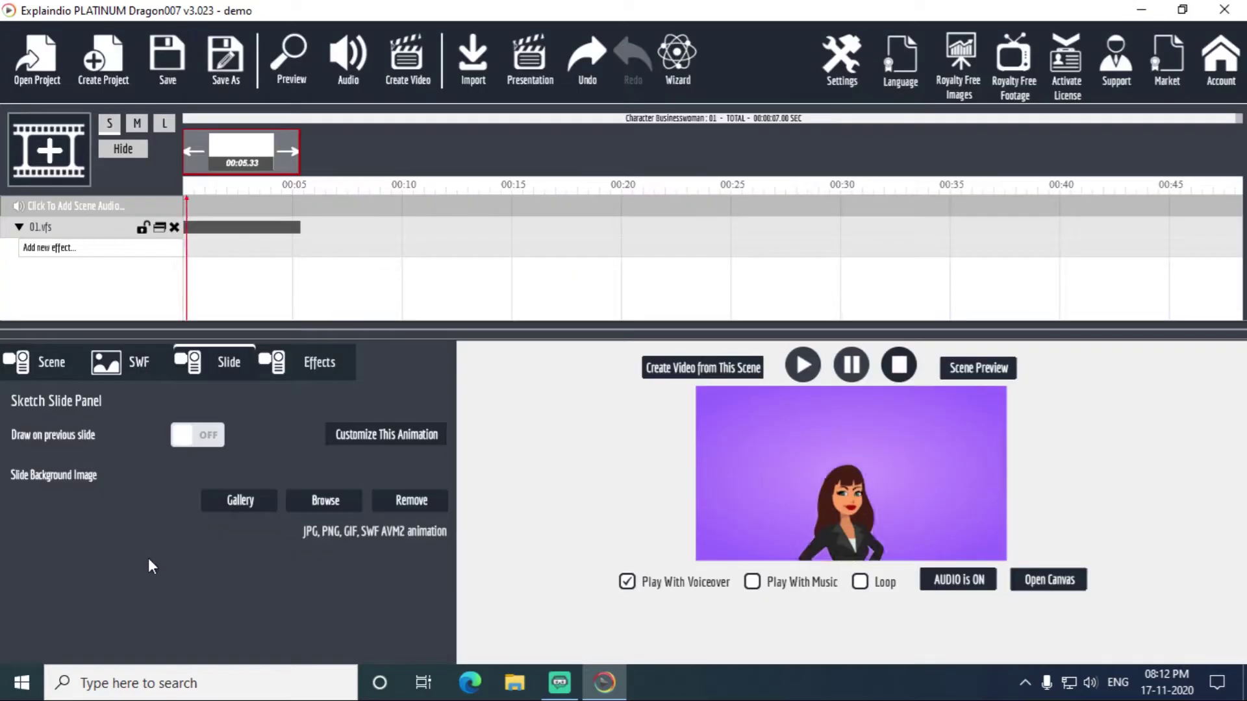
Reopen the animation customization and set the text color of the name in Text Area 2 to blue.
left_click(398, 435)
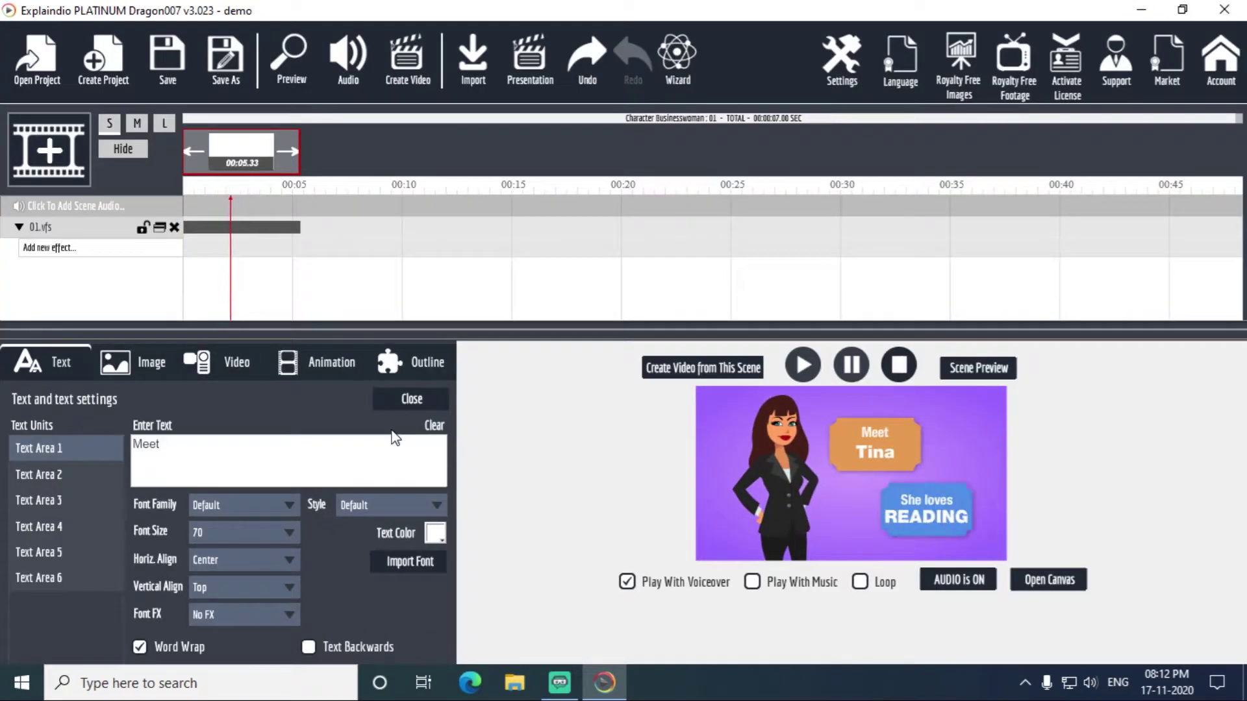
left_click(44, 472)
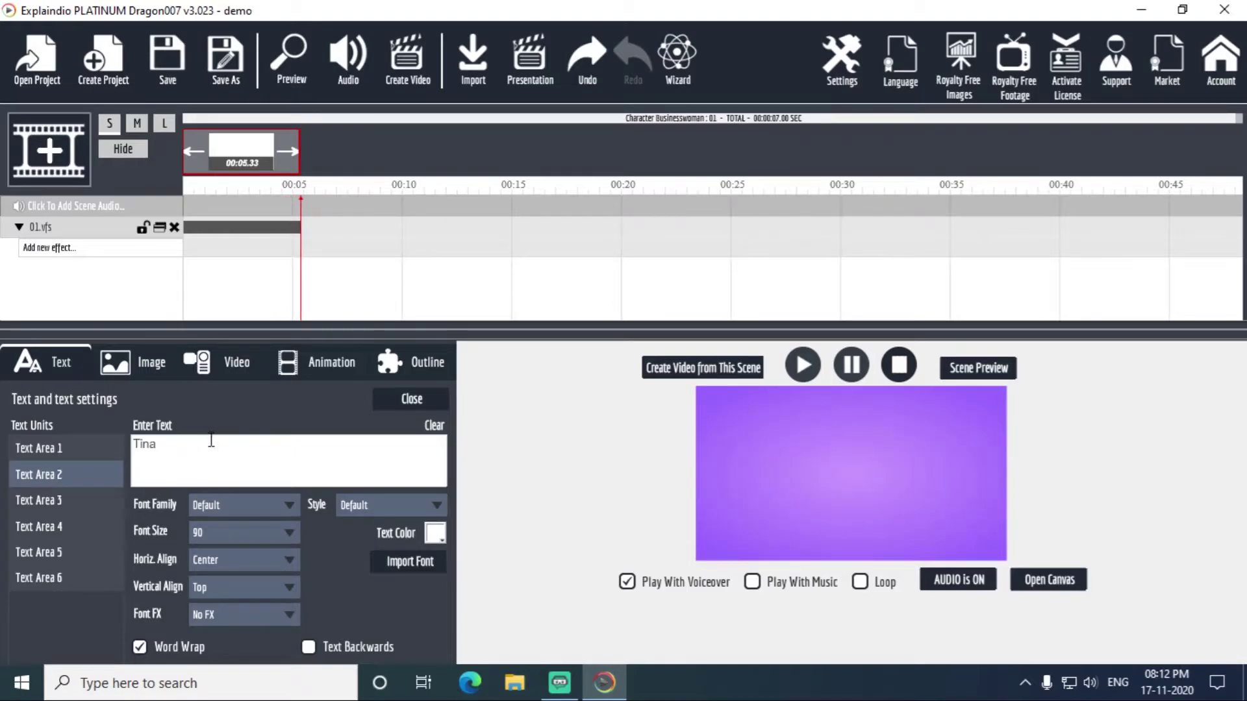
left_click_drag(189, 449, 136, 444)
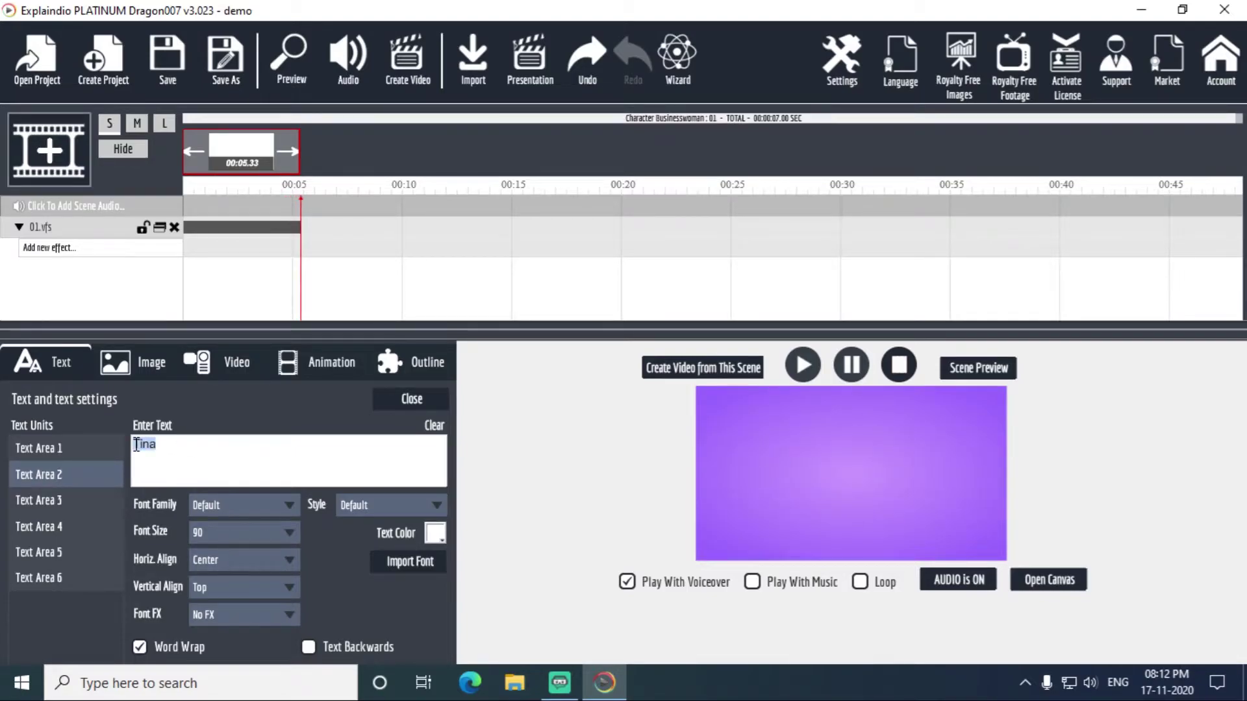
left_click(433, 530)
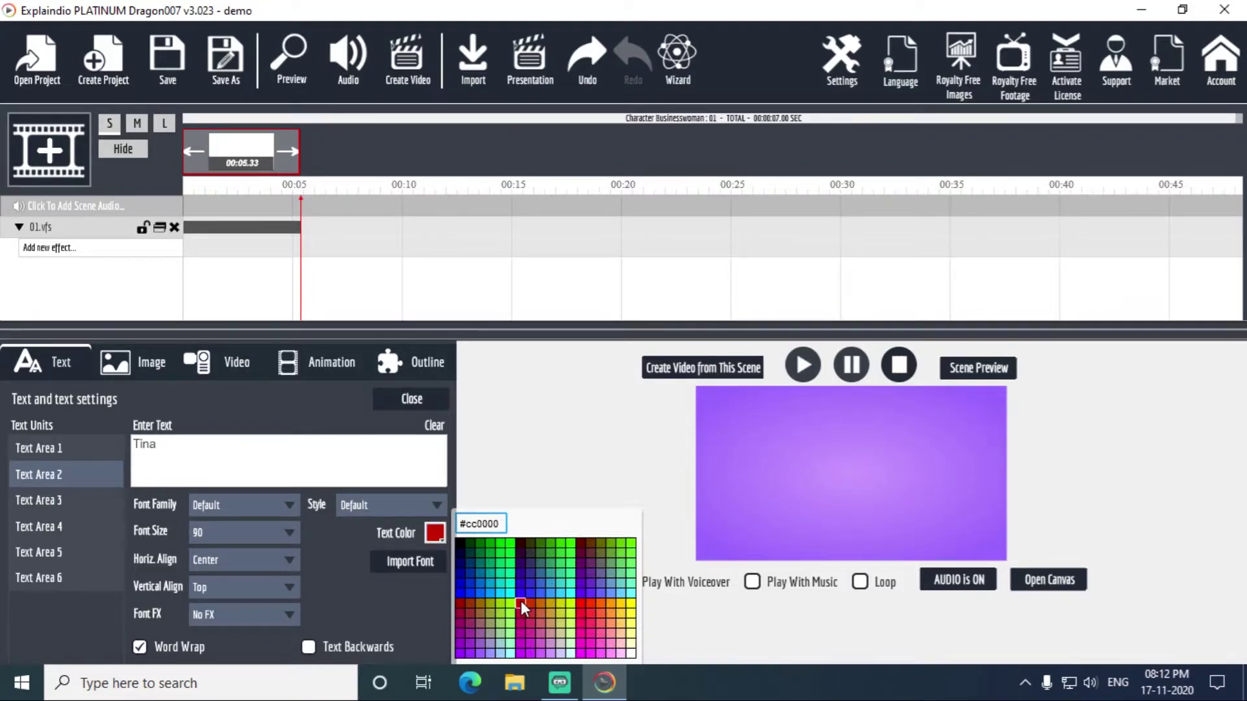
left_click(458, 590)
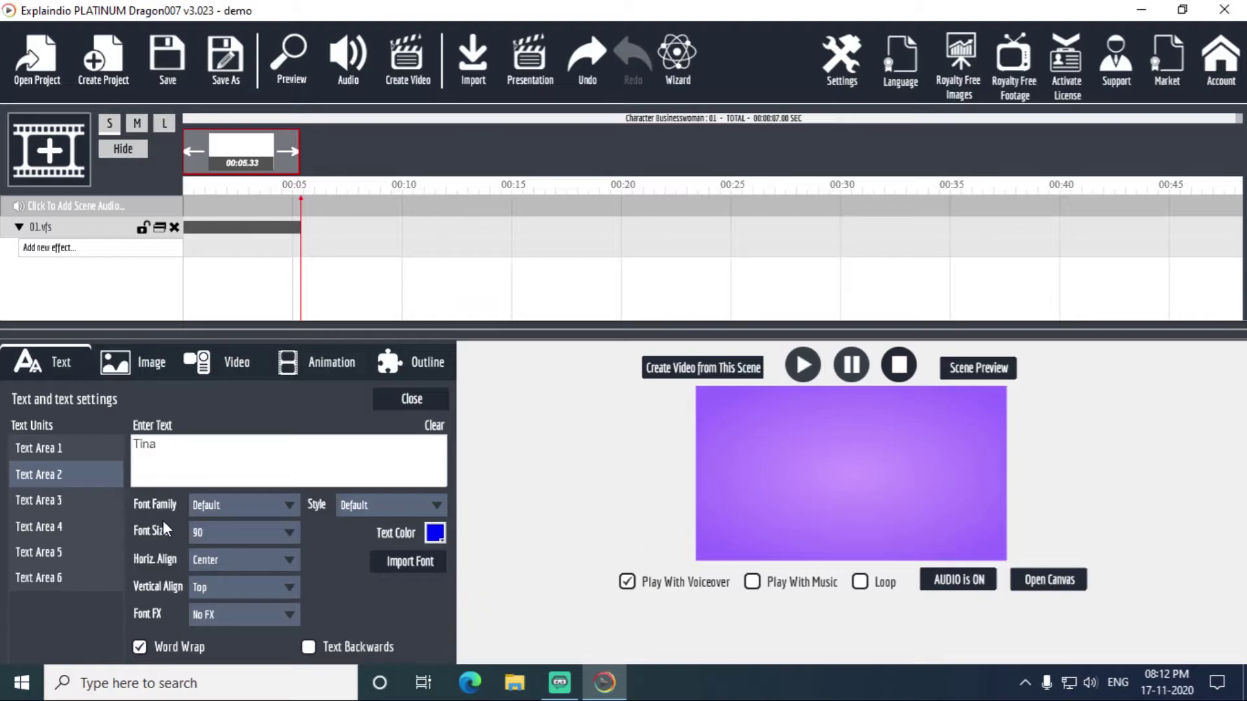
Set the font size of the name in Text Area 2 to 60 and preview the project.
left_click(289, 533)
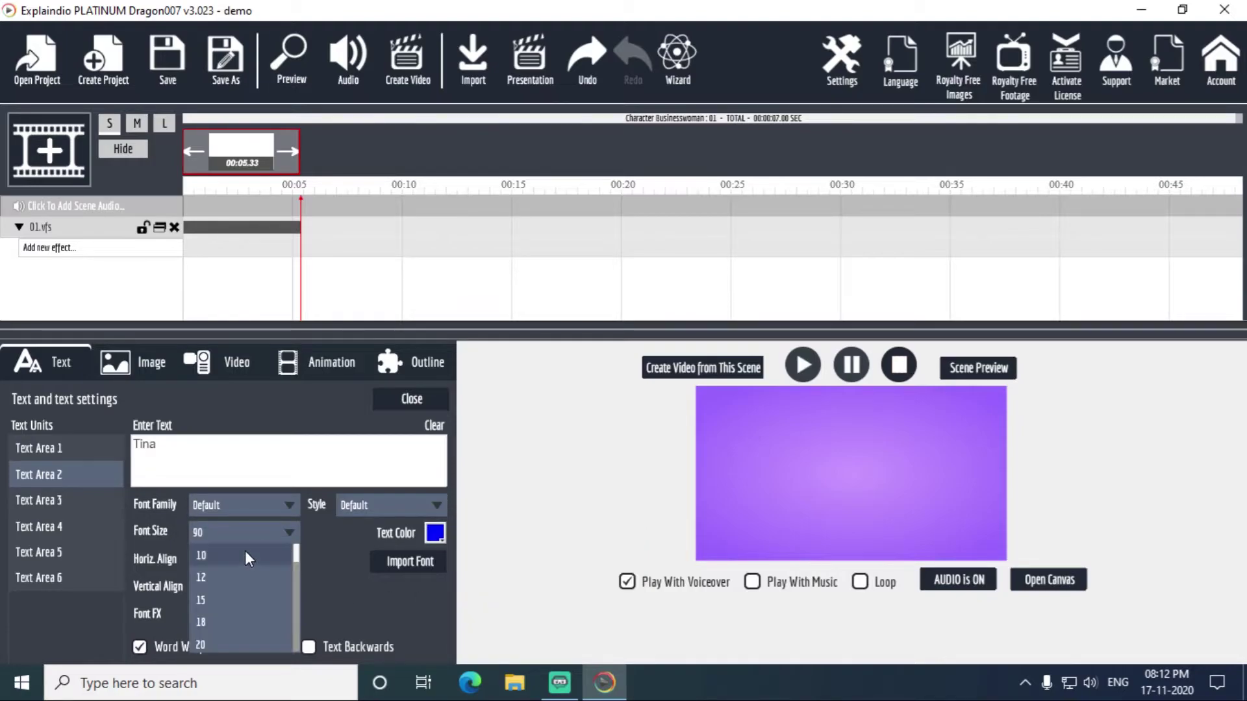
left_click_drag(297, 556, 295, 592)
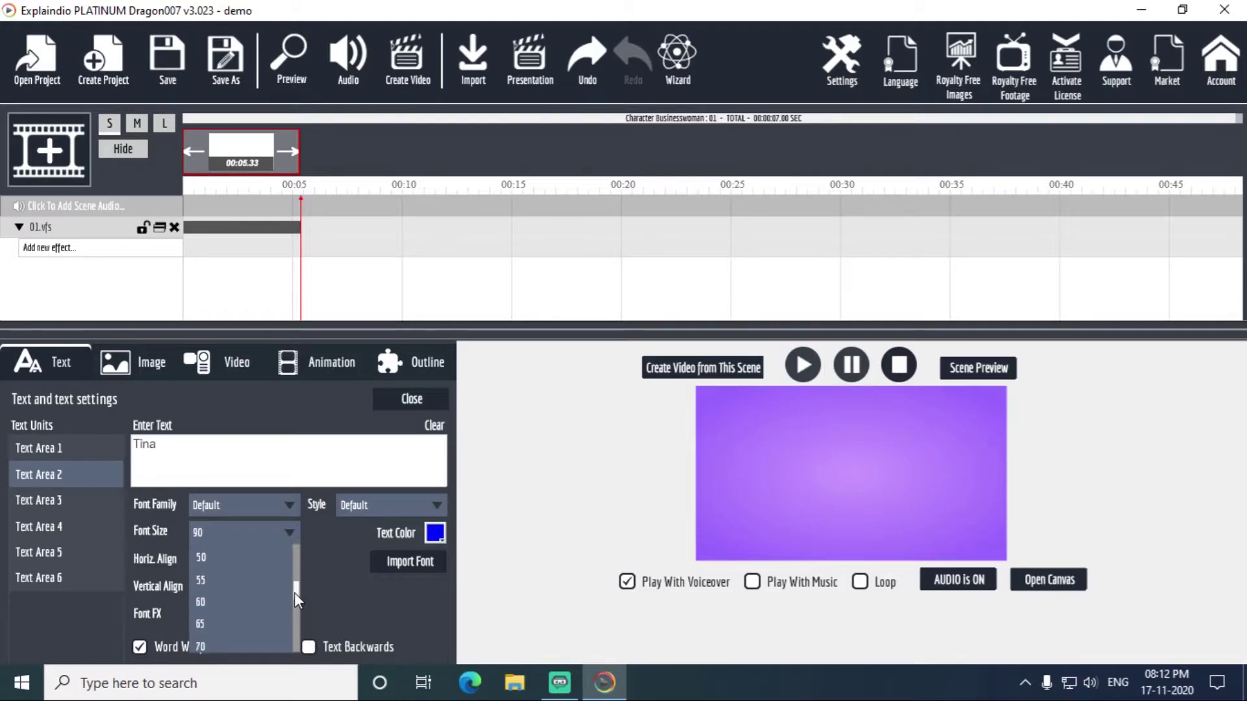
left_click(209, 600)
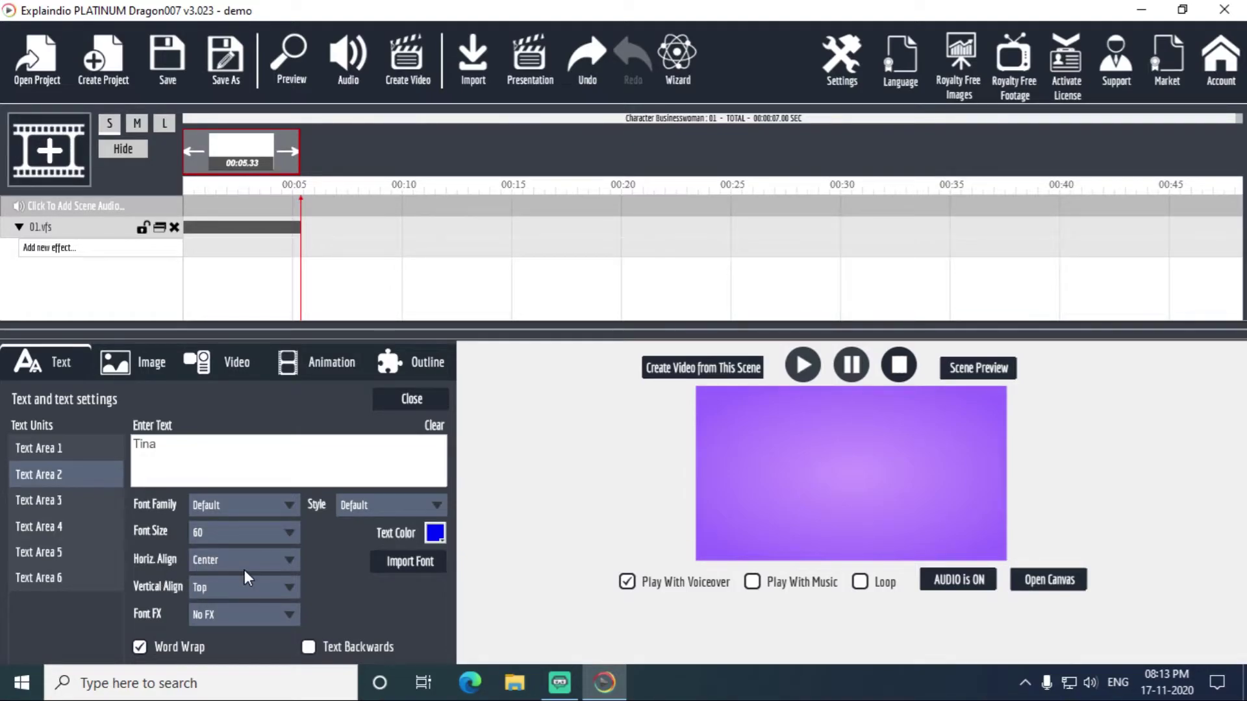
left_click(291, 62)
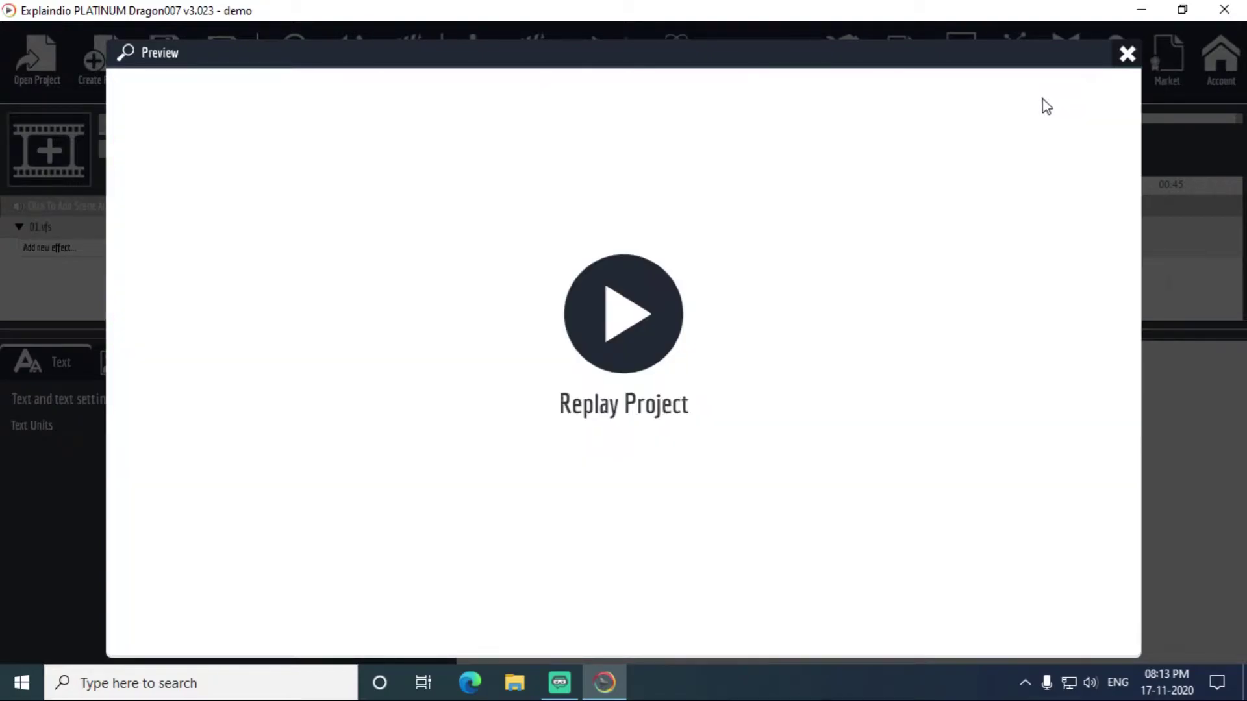
left_click(1127, 54)
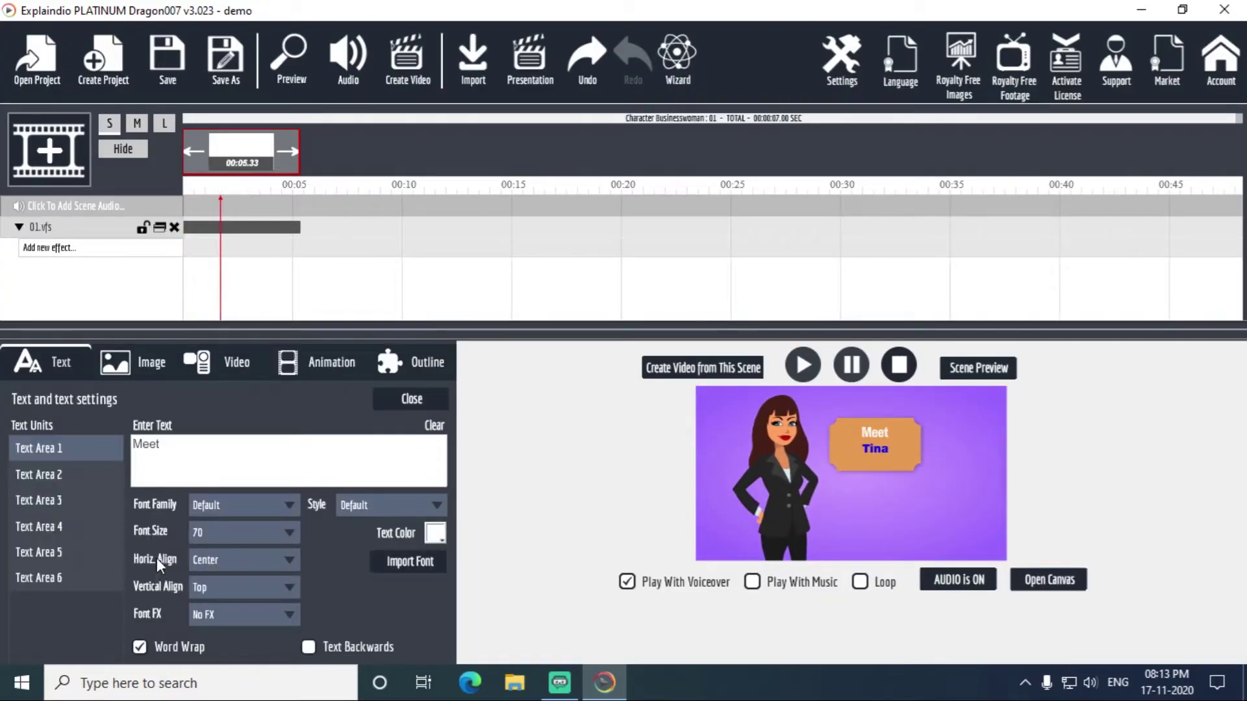
Review the wording and settings of Text Areas 2, 4, 5 and 6.
left_click(86, 479)
left_click(56, 523)
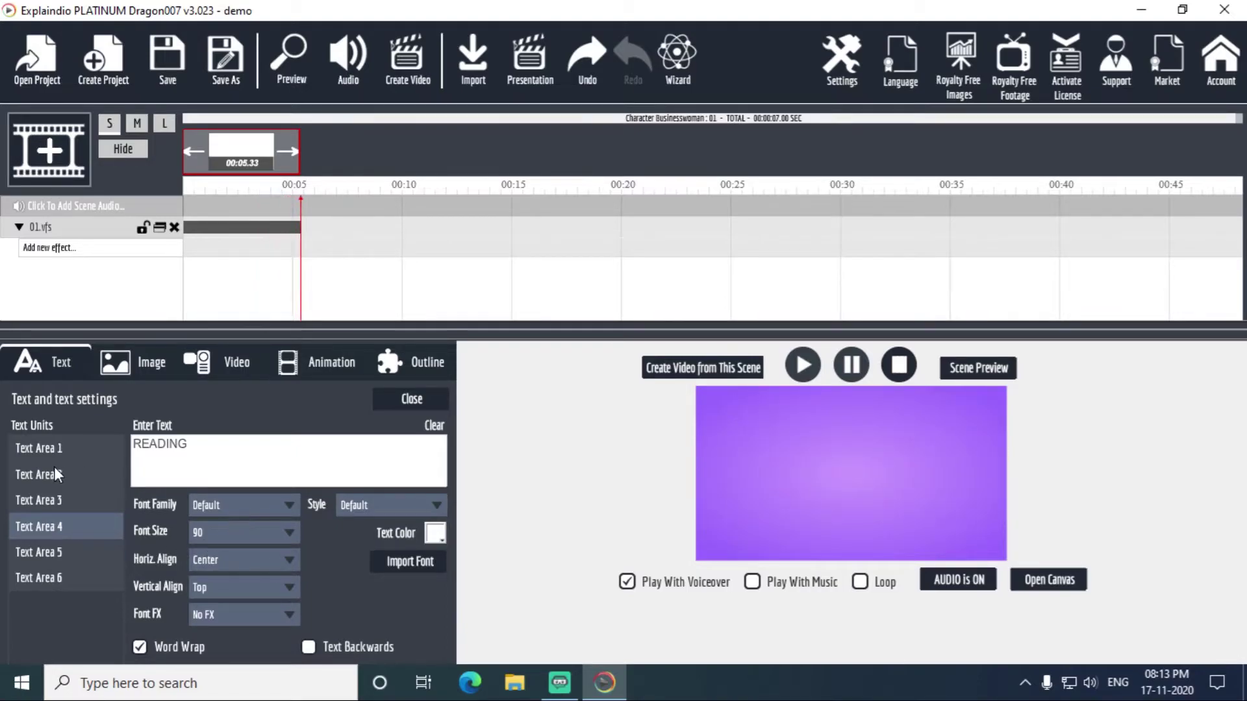
left_click(56, 556)
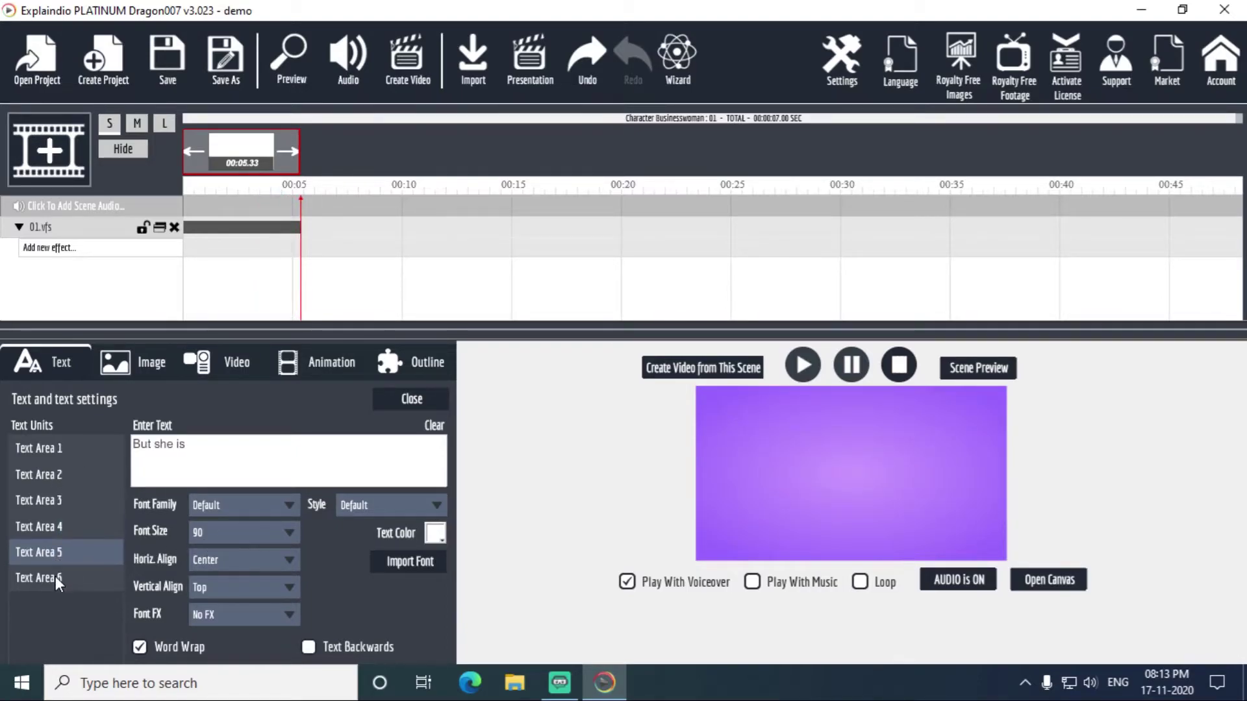
left_click(56, 576)
left_click(69, 481)
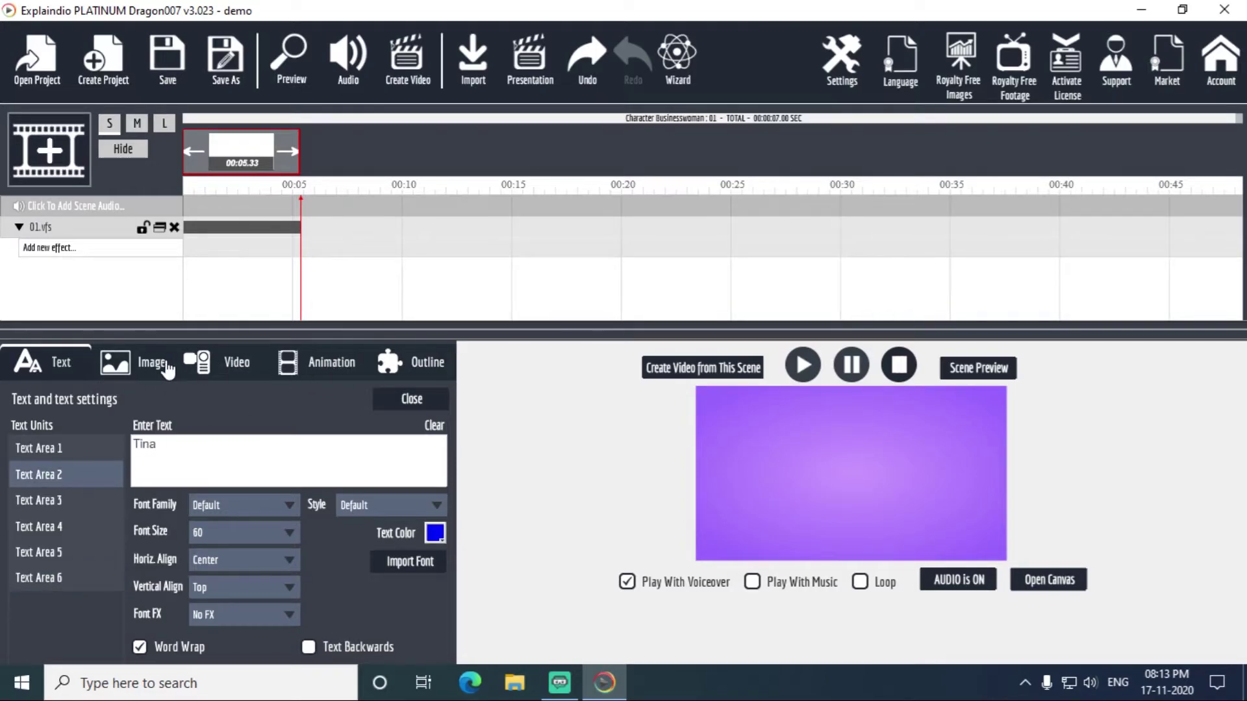
Add character_2Holding Board.swf from the Character Businesswoman gallery folder as the background image and preview the project.
left_click(154, 369)
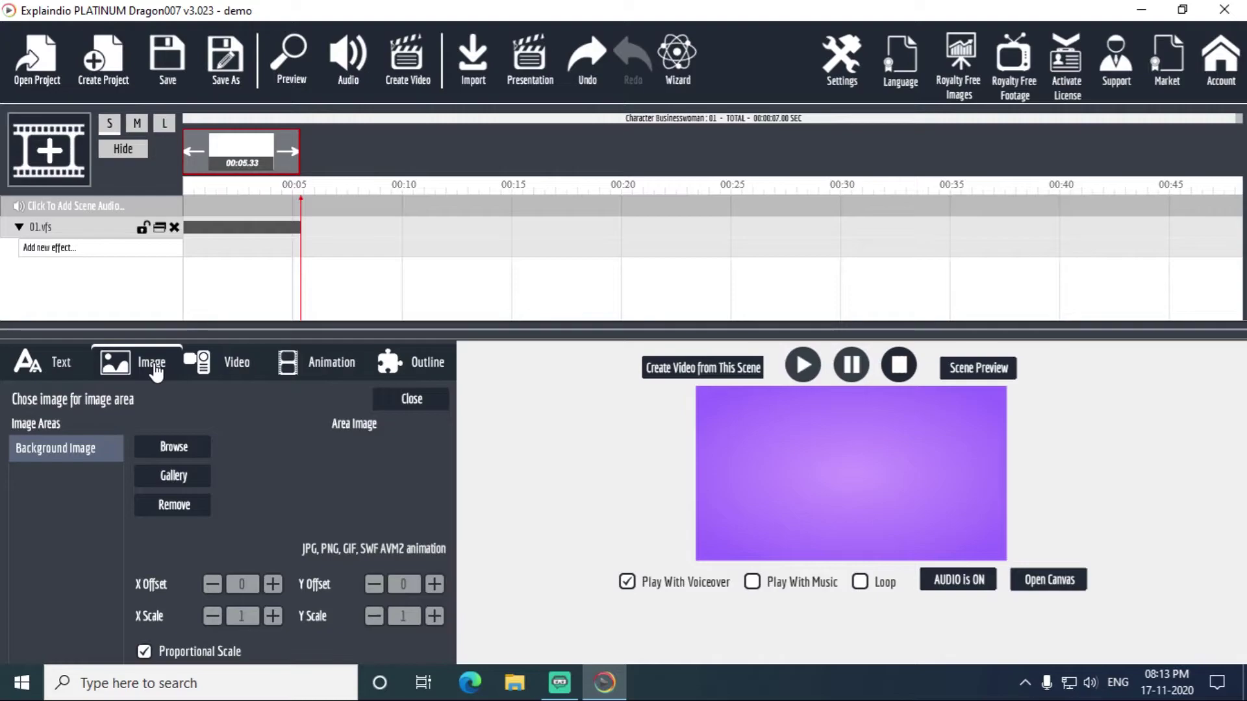
left_click(180, 479)
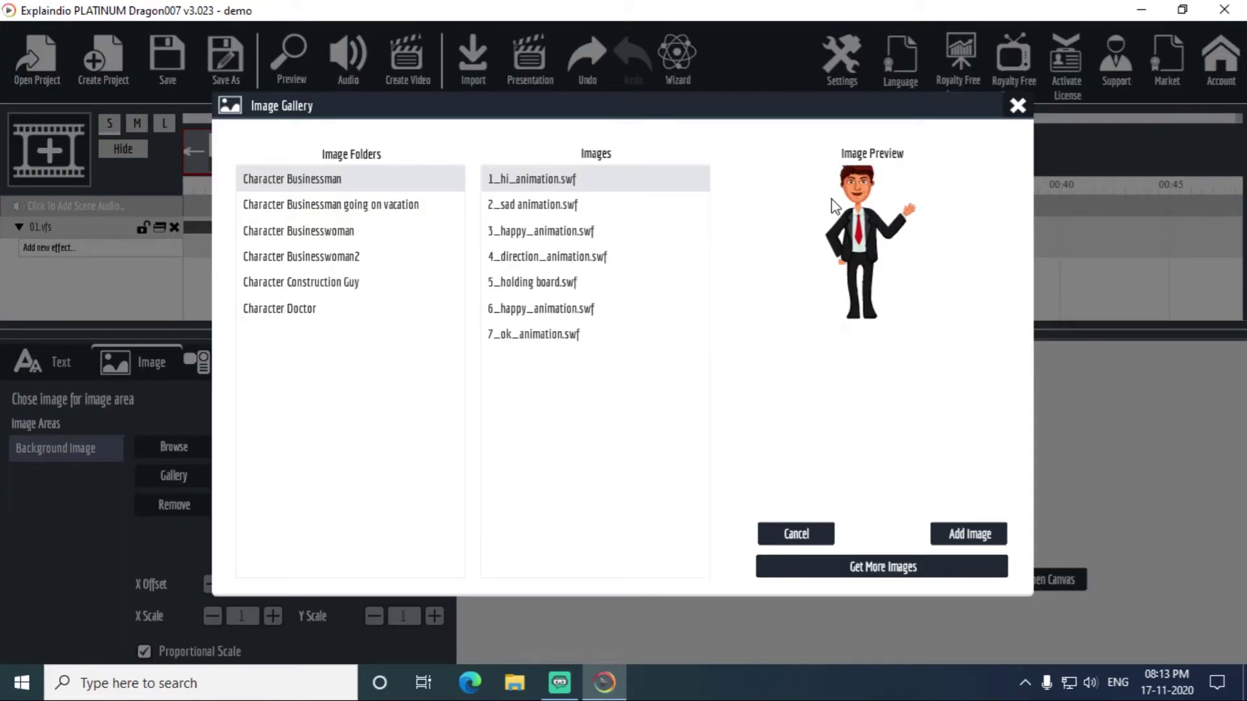
left_click(311, 205)
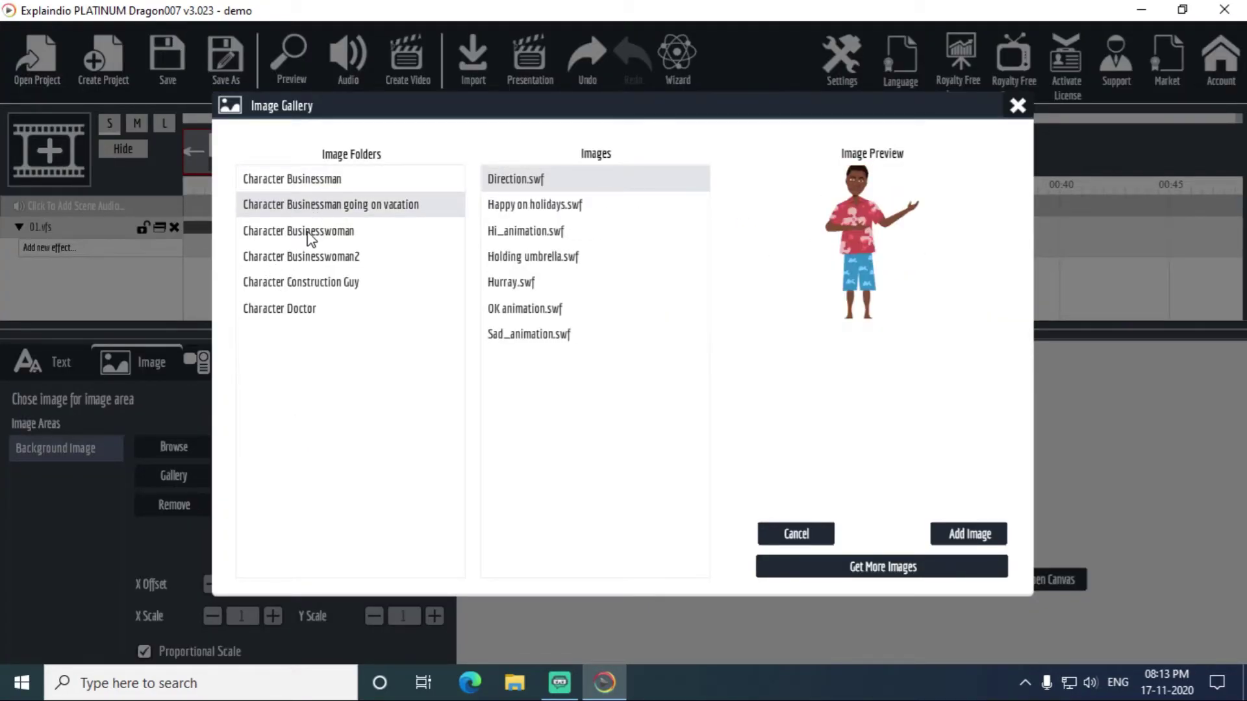
left_click(309, 235)
left_click(306, 261)
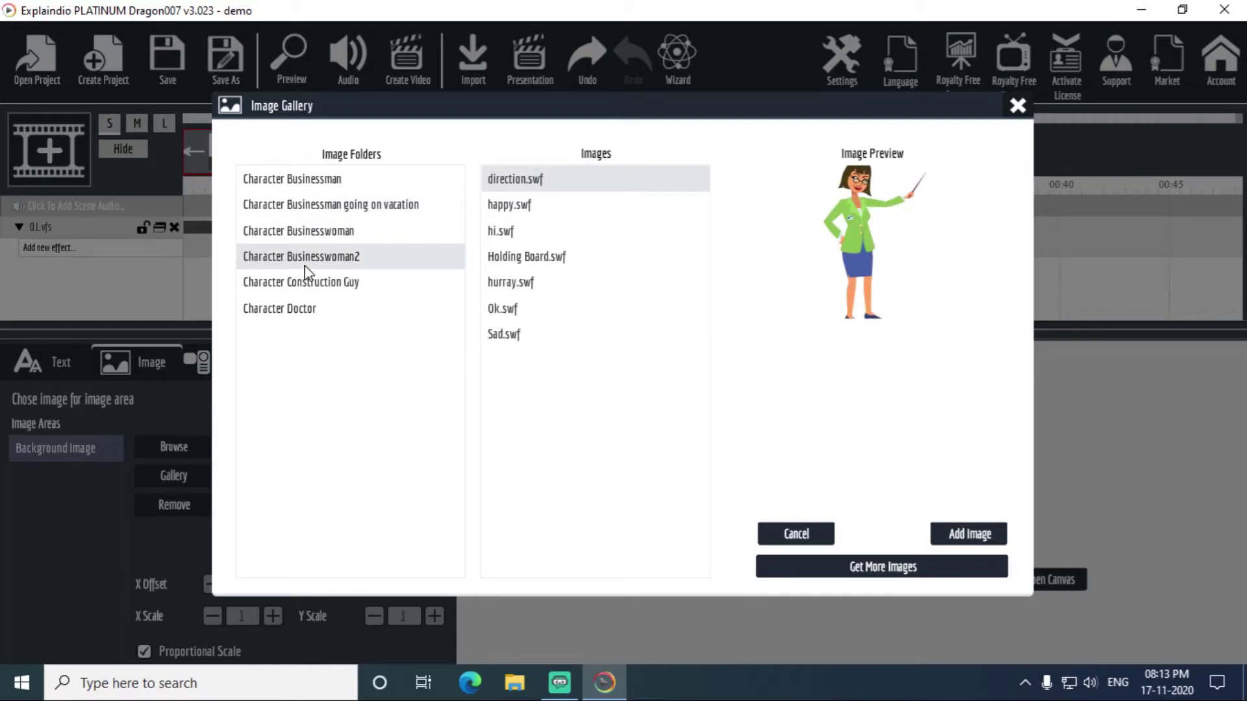
left_click(306, 286)
left_click(296, 319)
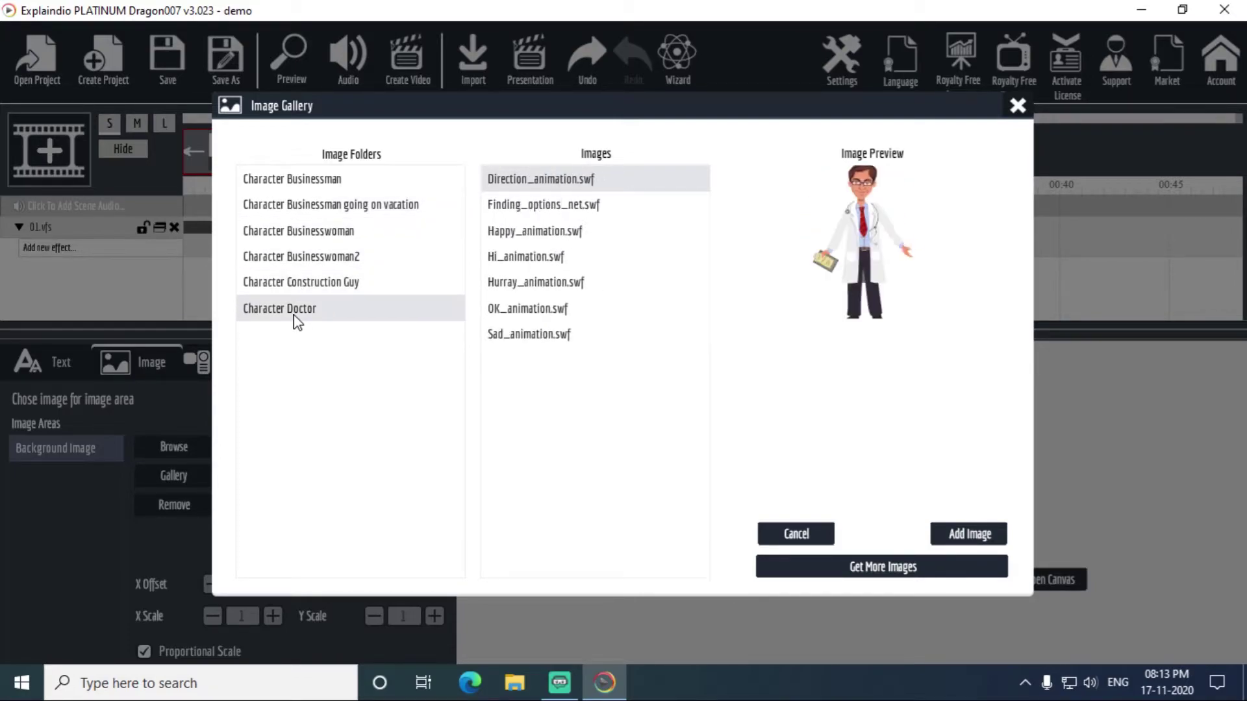
left_click(320, 236)
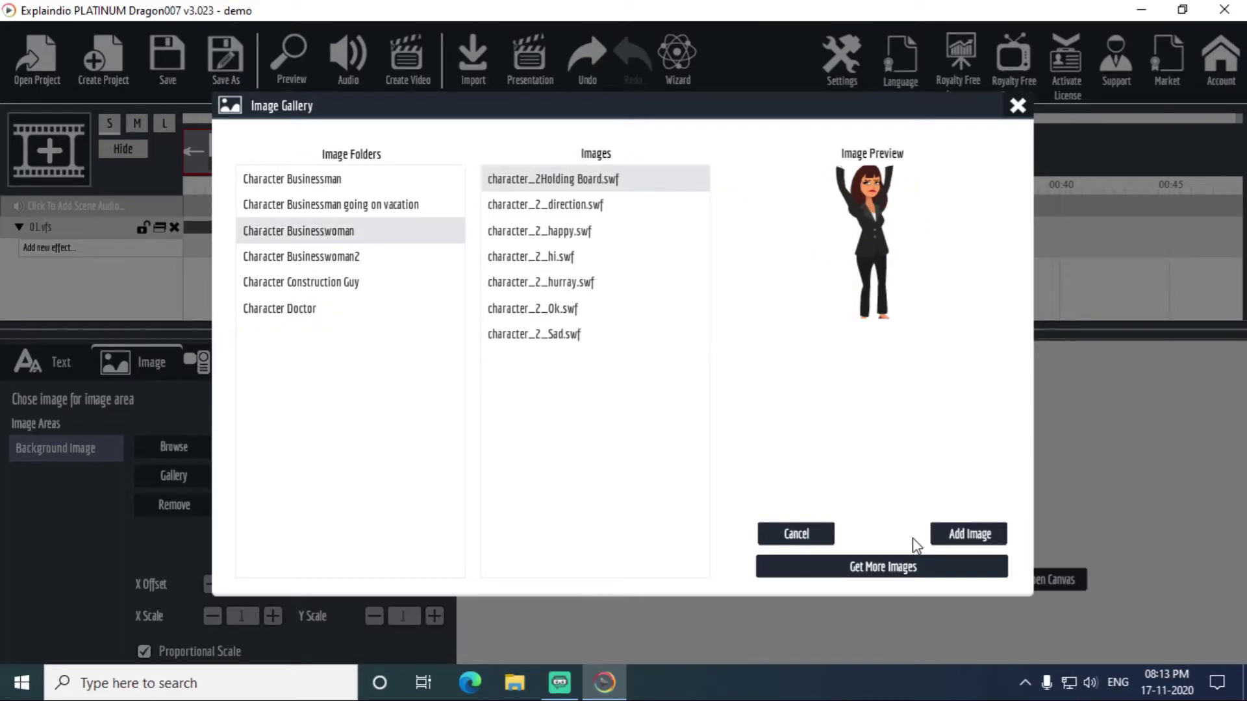
left_click(954, 531)
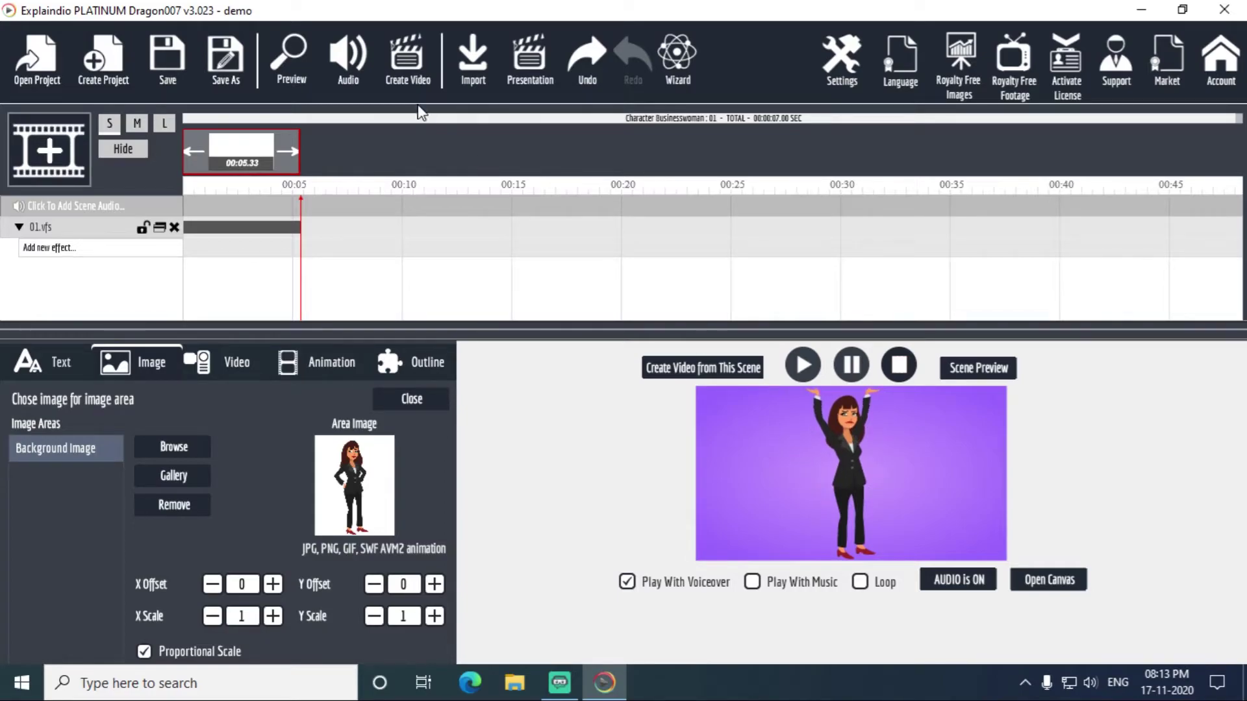
left_click(298, 65)
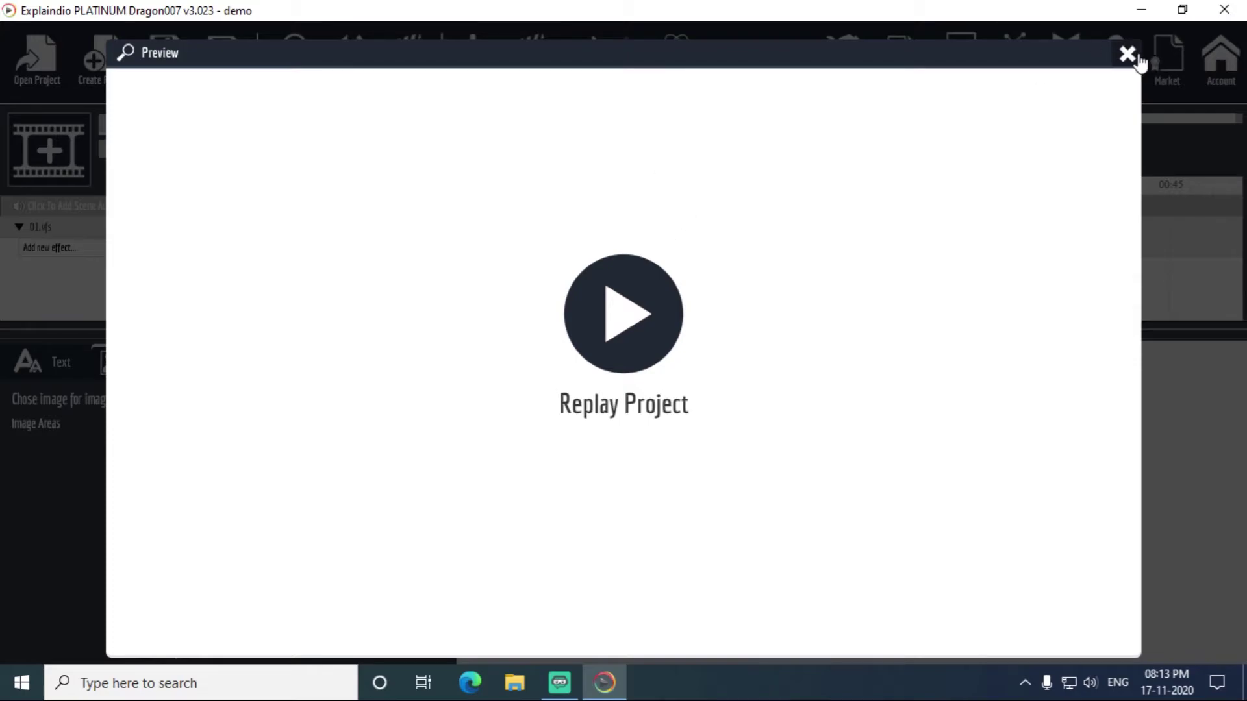
left_click(1128, 55)
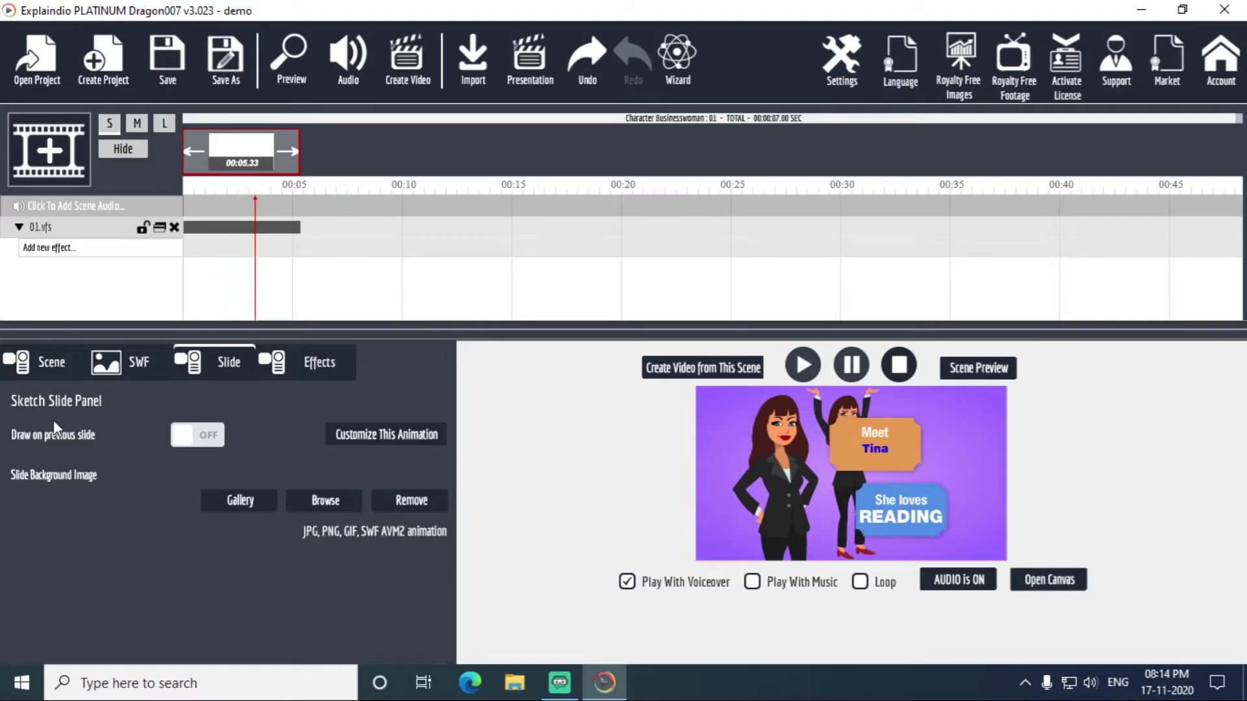
Reopen the animation customization and offset the background image to X 388 and Y -3.
left_click(350, 435)
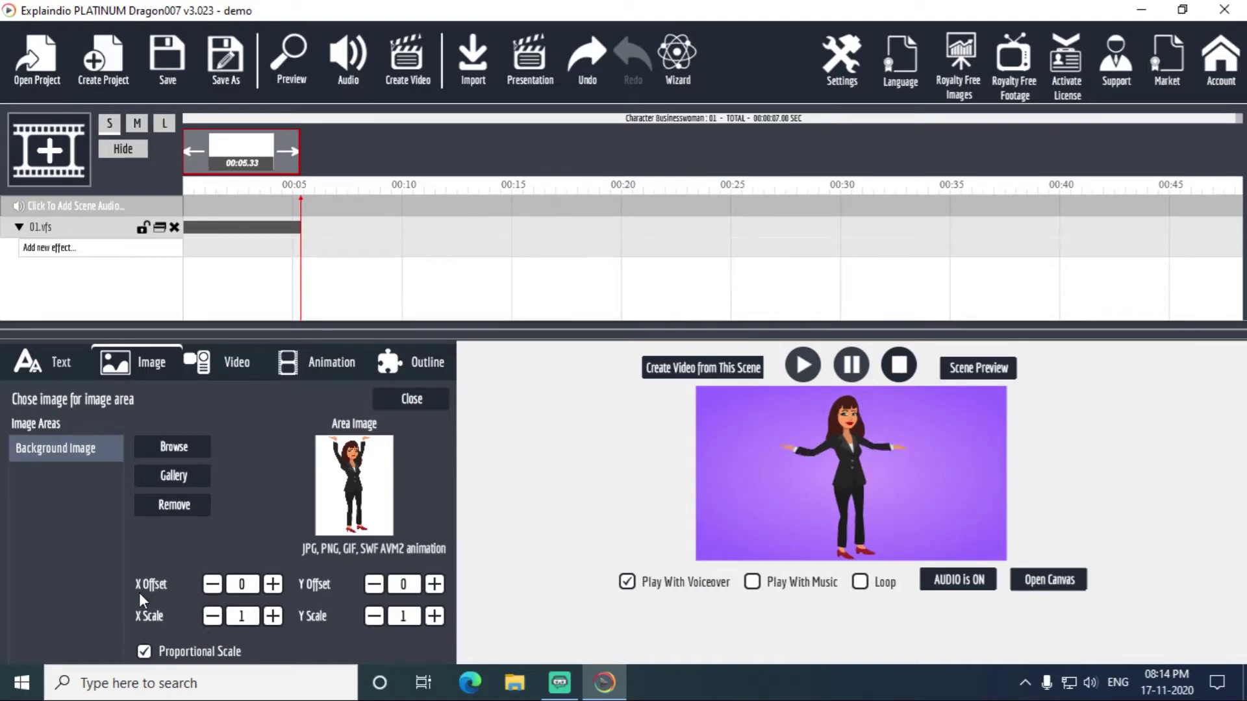
left_click(212, 585)
left_click(213, 585)
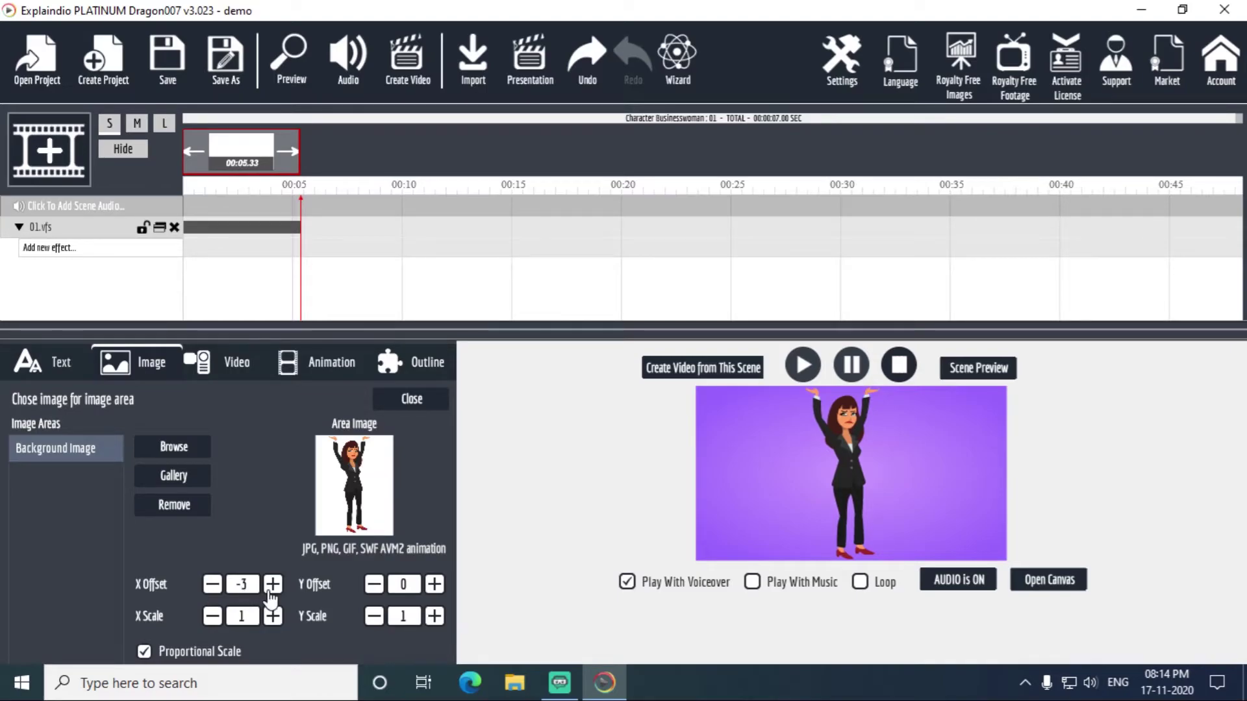
left_click_drag(271, 592, 271, 592)
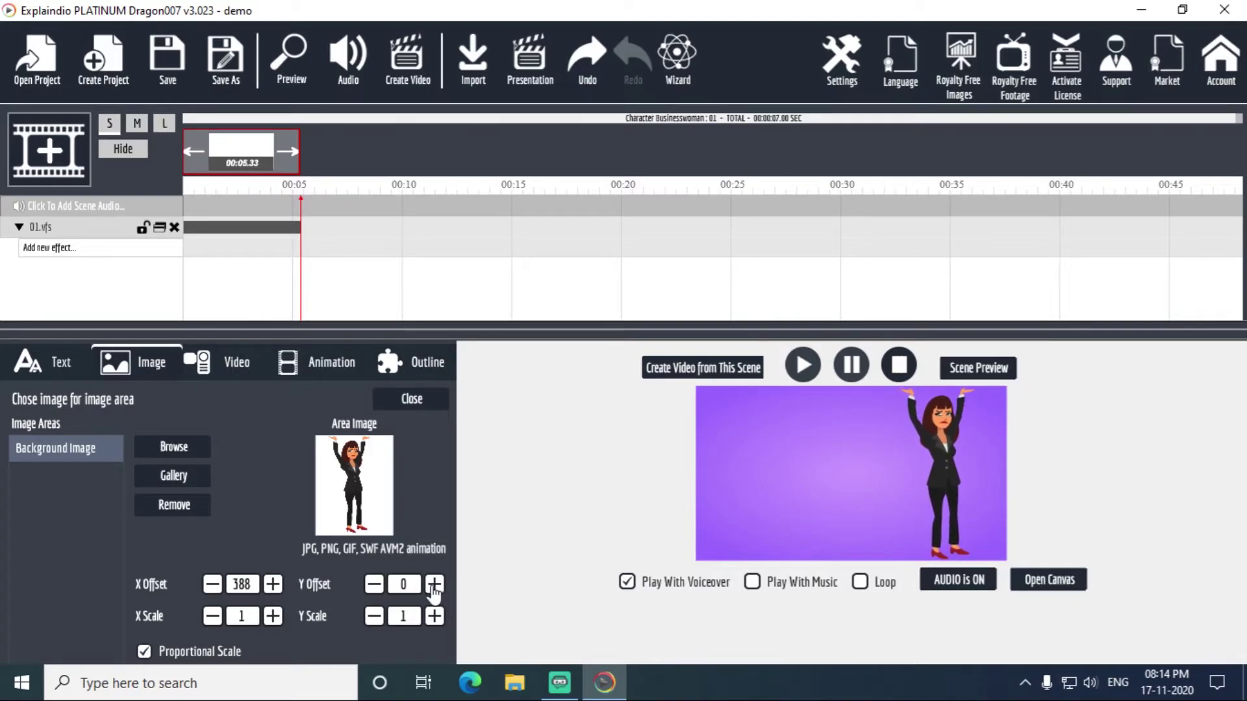
left_click_drag(434, 589, 434, 589)
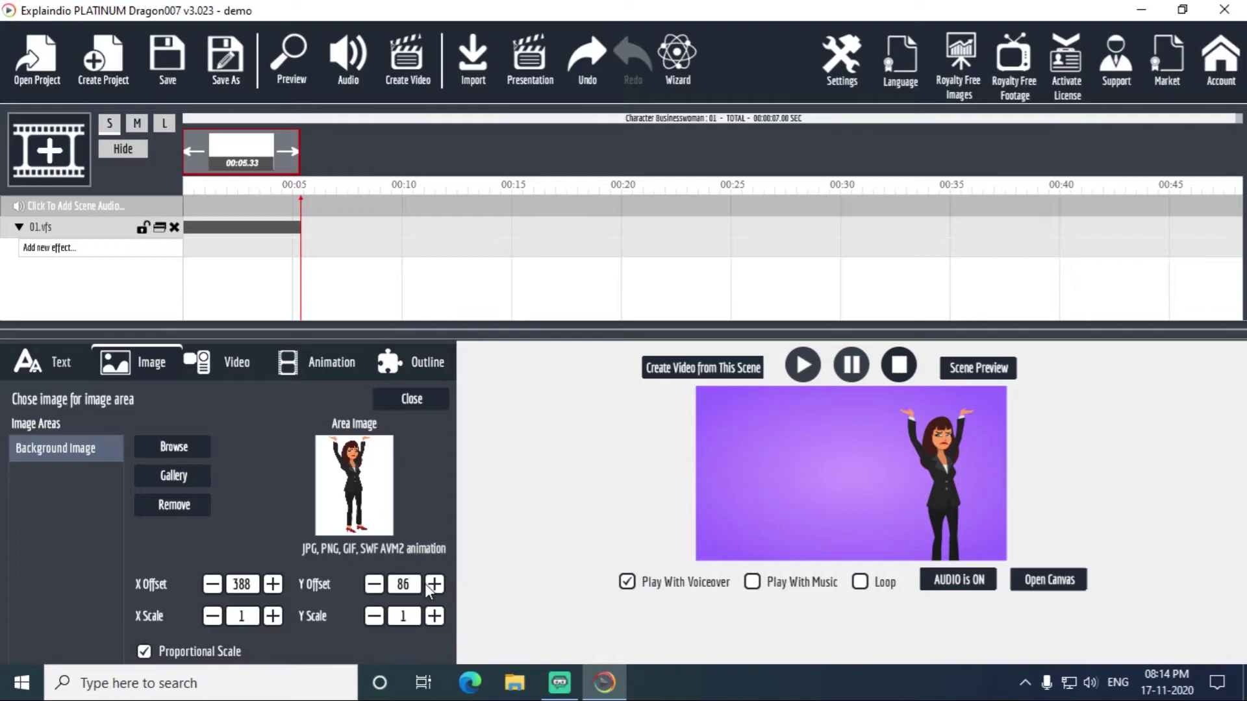
left_click_drag(432, 589, 369, 588)
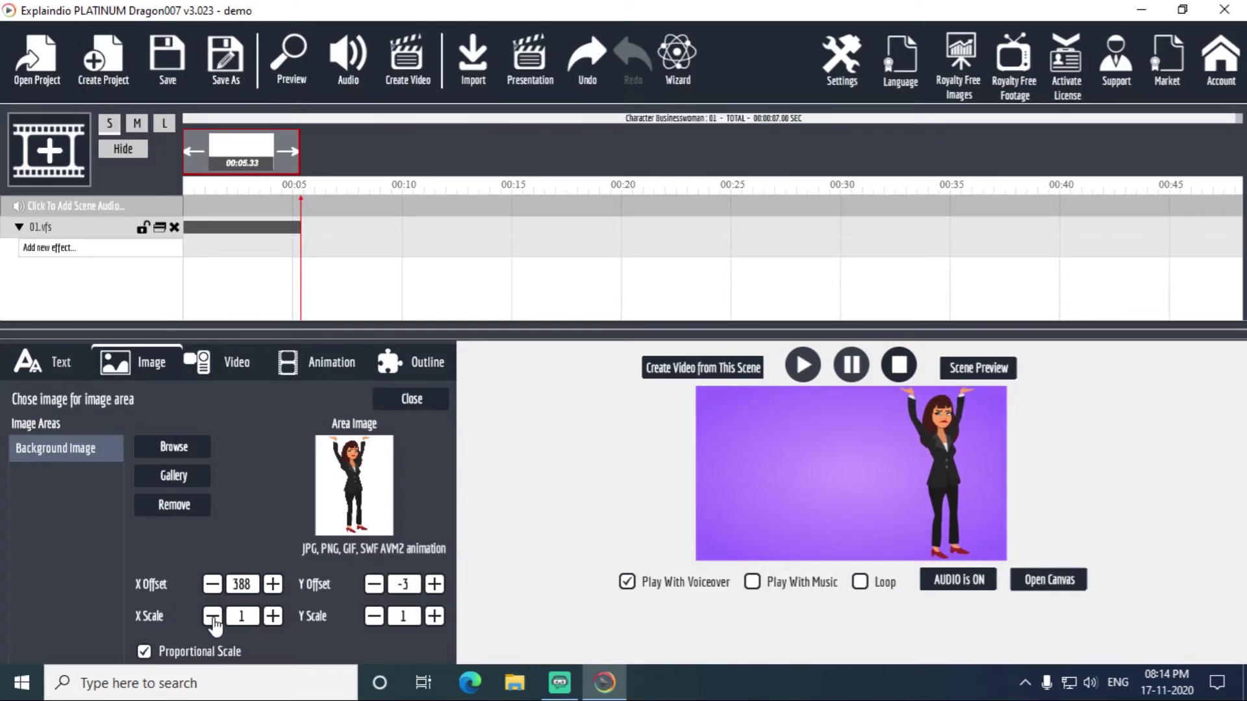
Scale the background image proportionally to 0.9 and preview the project.
left_click_drag(275, 618, 276, 618)
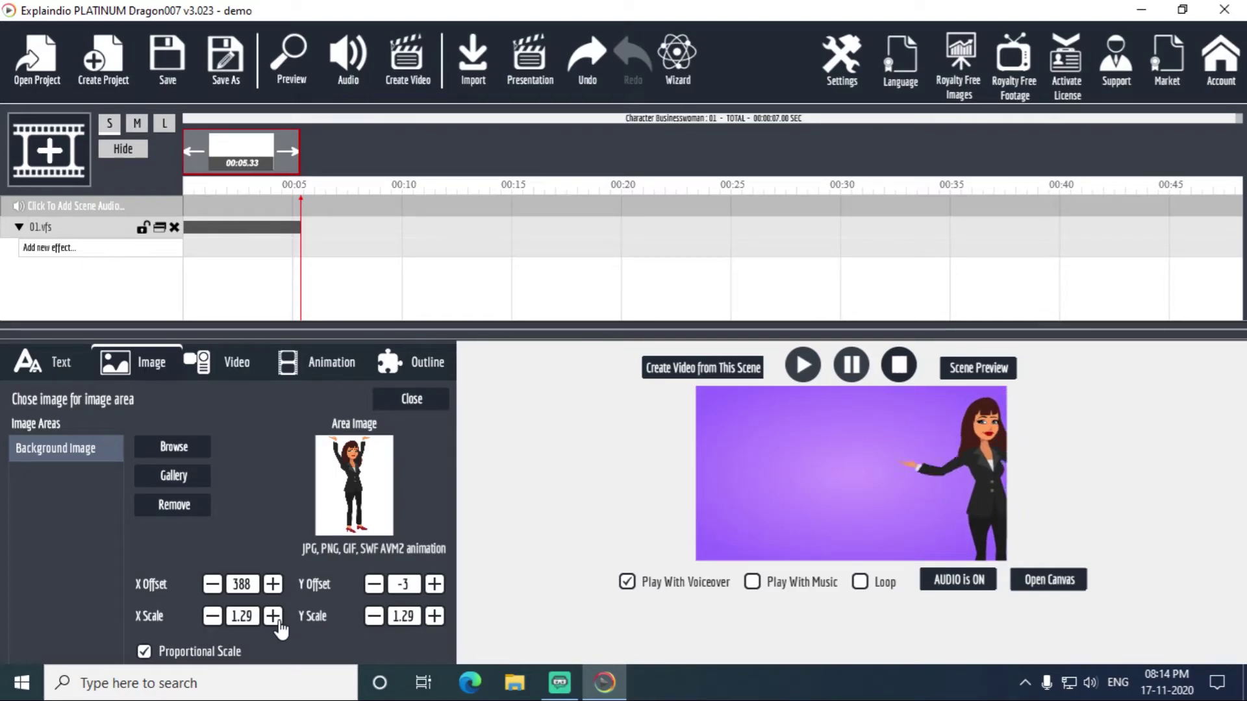
left_click_drag(213, 617, 218, 619)
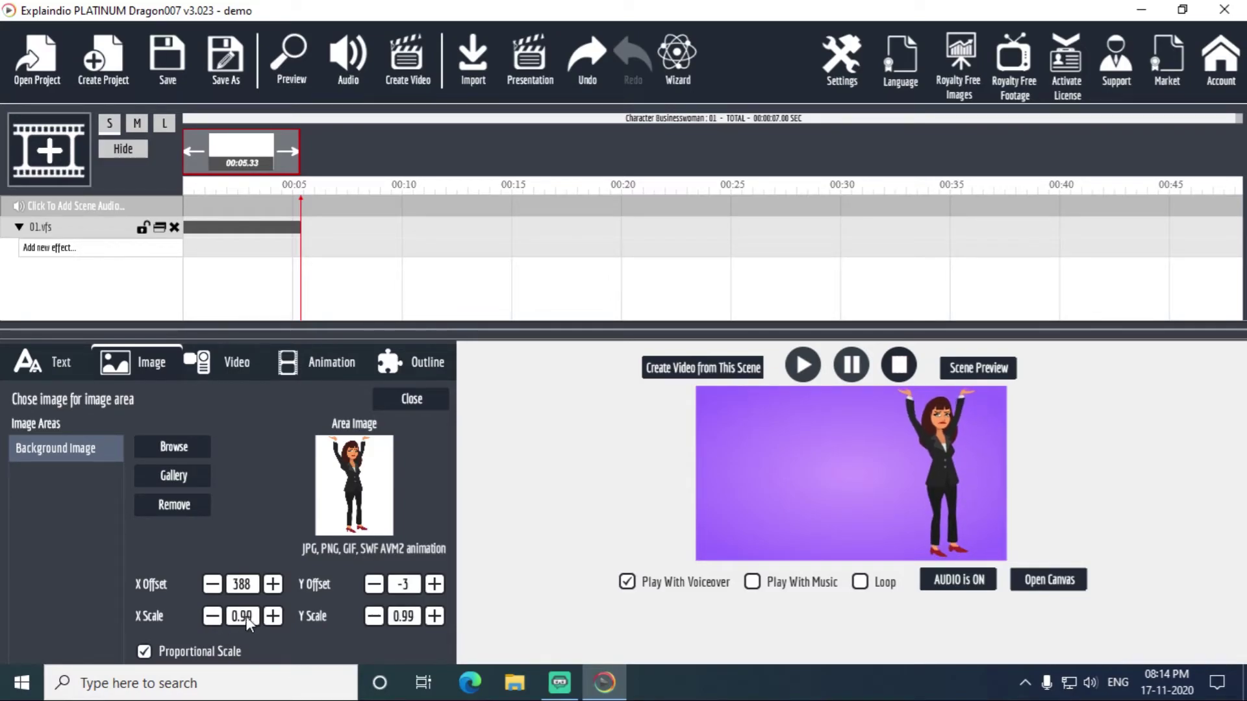
left_click_drag(375, 617, 439, 622)
left_click(294, 62)
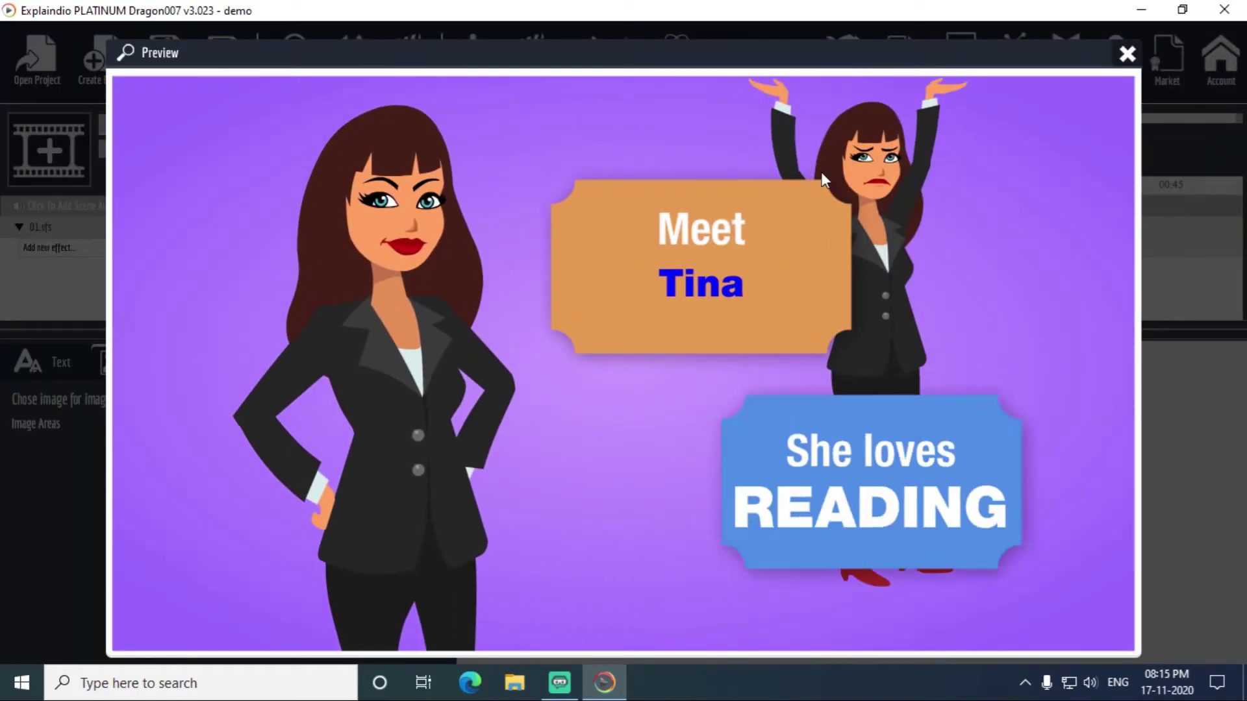
left_click(1128, 56)
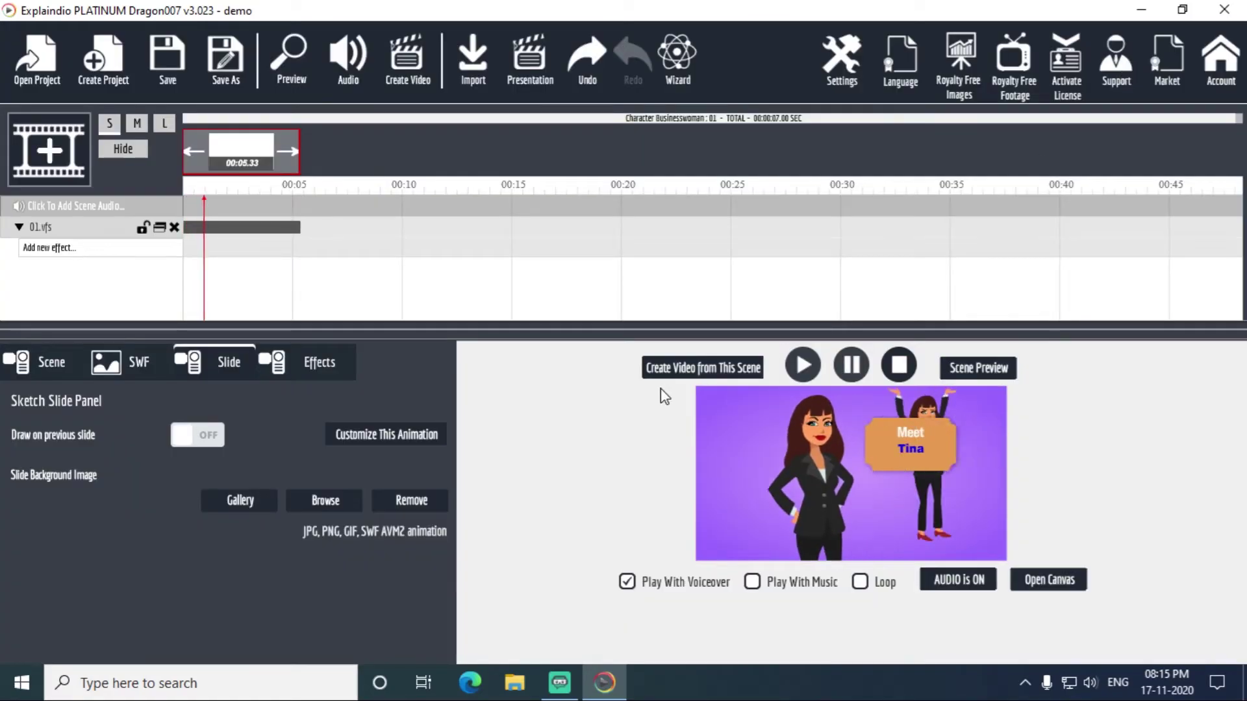
Reopen the animation customization, remove the background image, and preview the project.
left_click(384, 435)
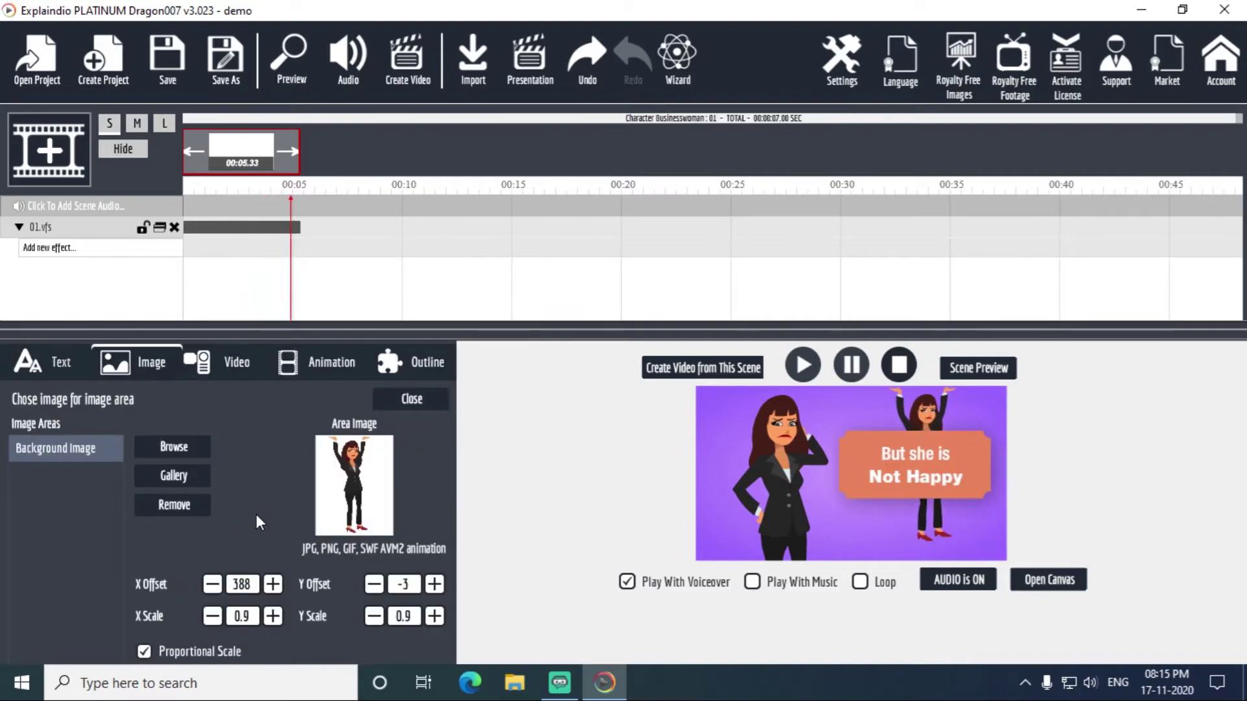
left_click(201, 512)
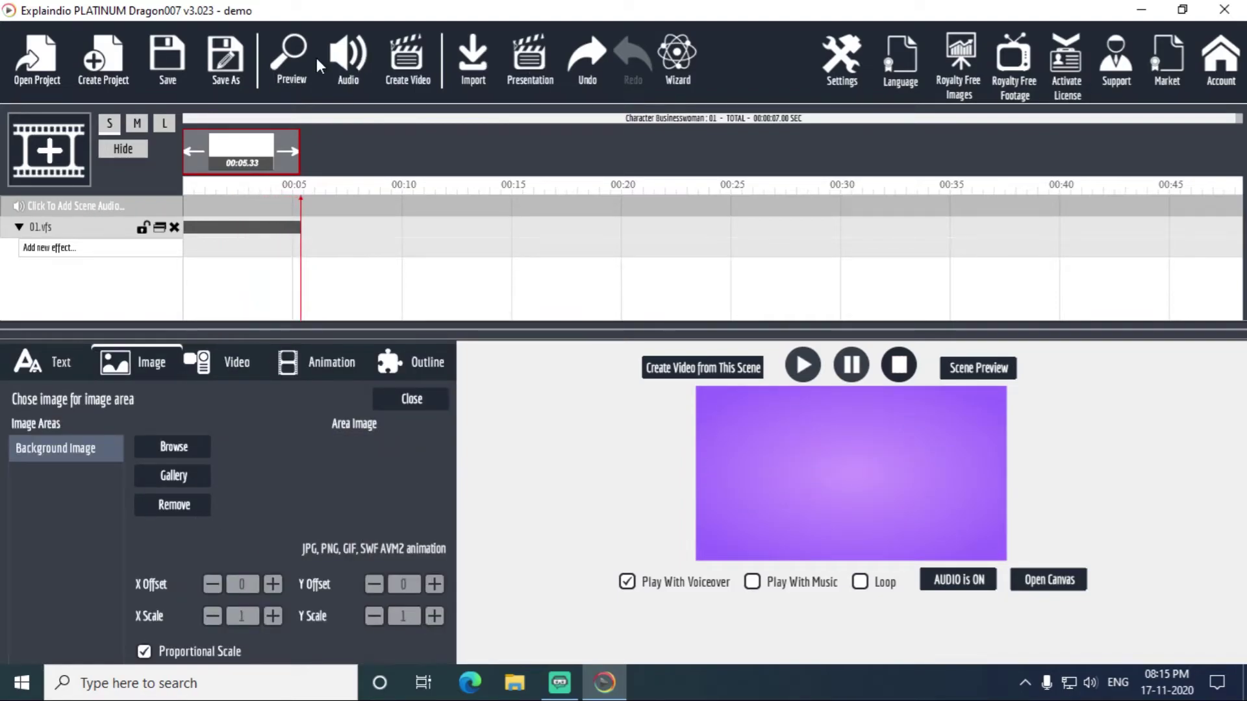
left_click(294, 60)
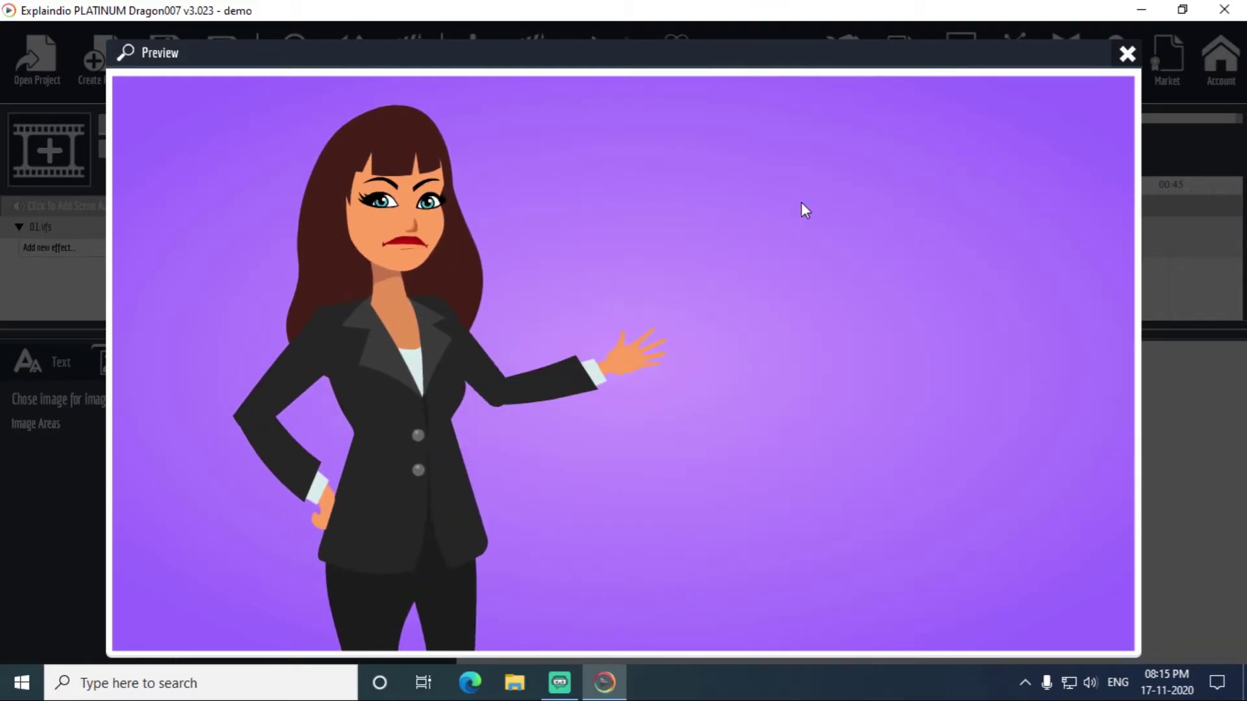
left_click(1127, 54)
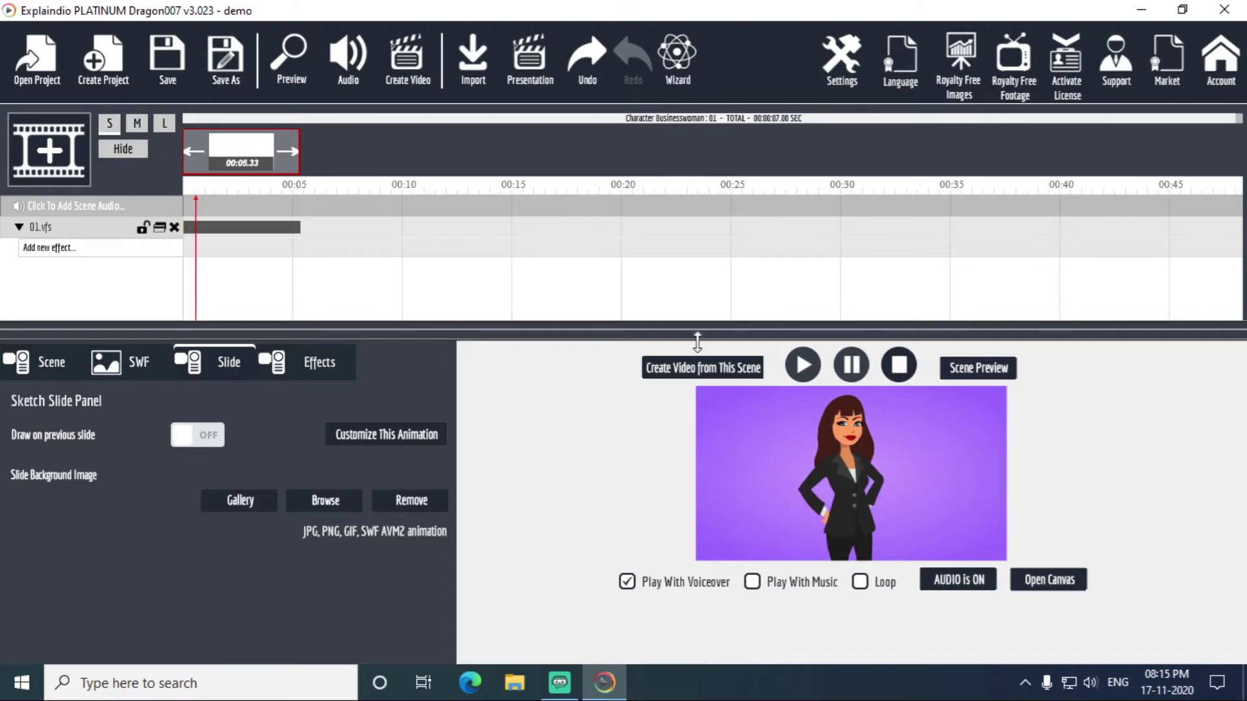
Reopen the animation customization, check the video settings, and enable Animation 1 with its number set to 2.
left_click(388, 434)
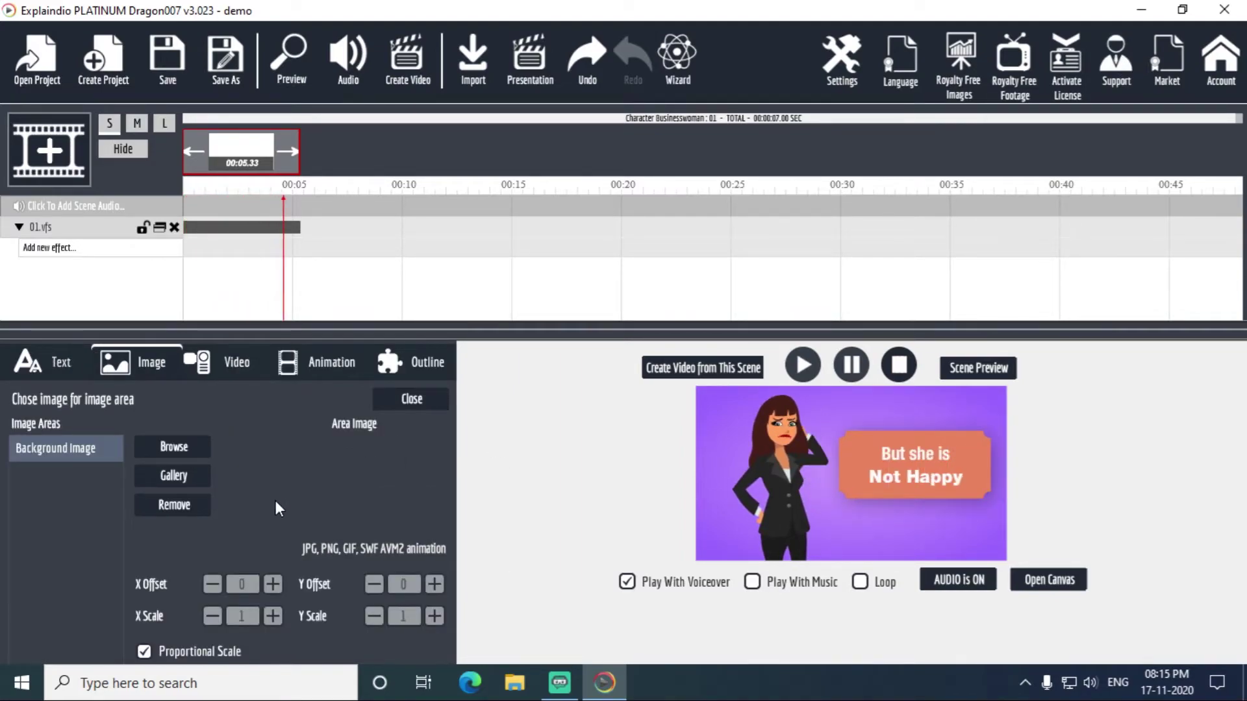
left_click(237, 372)
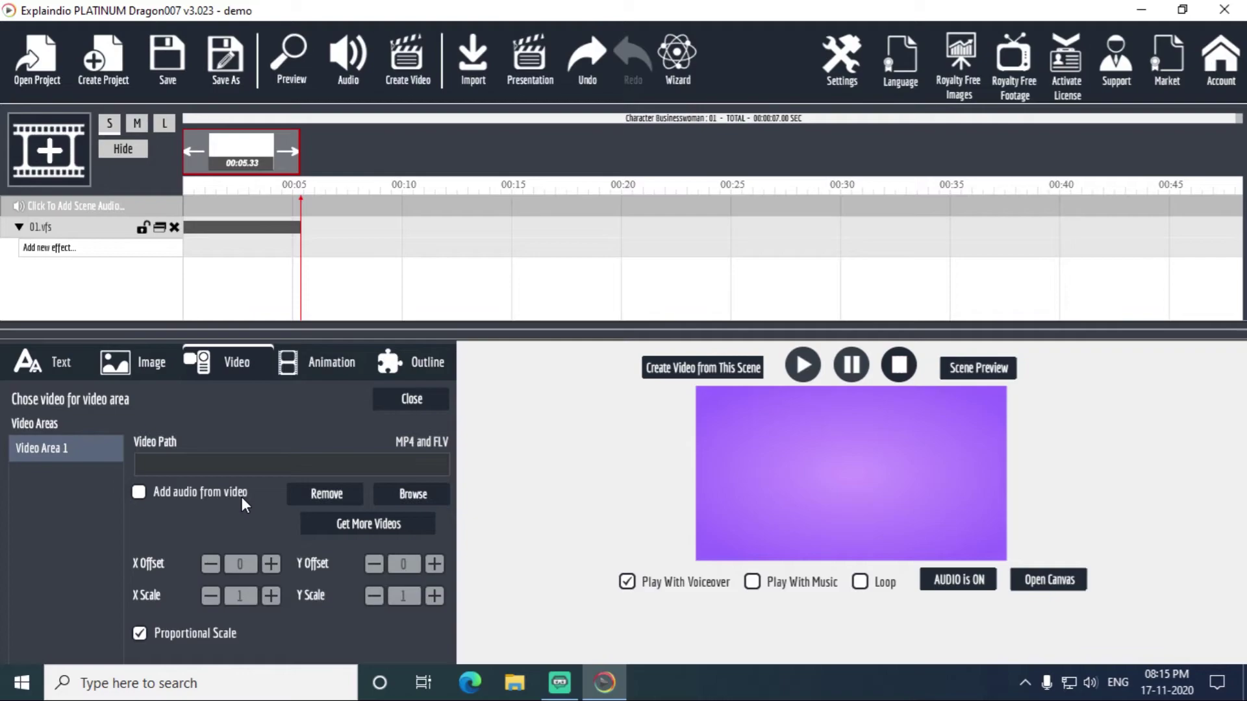
left_click(334, 371)
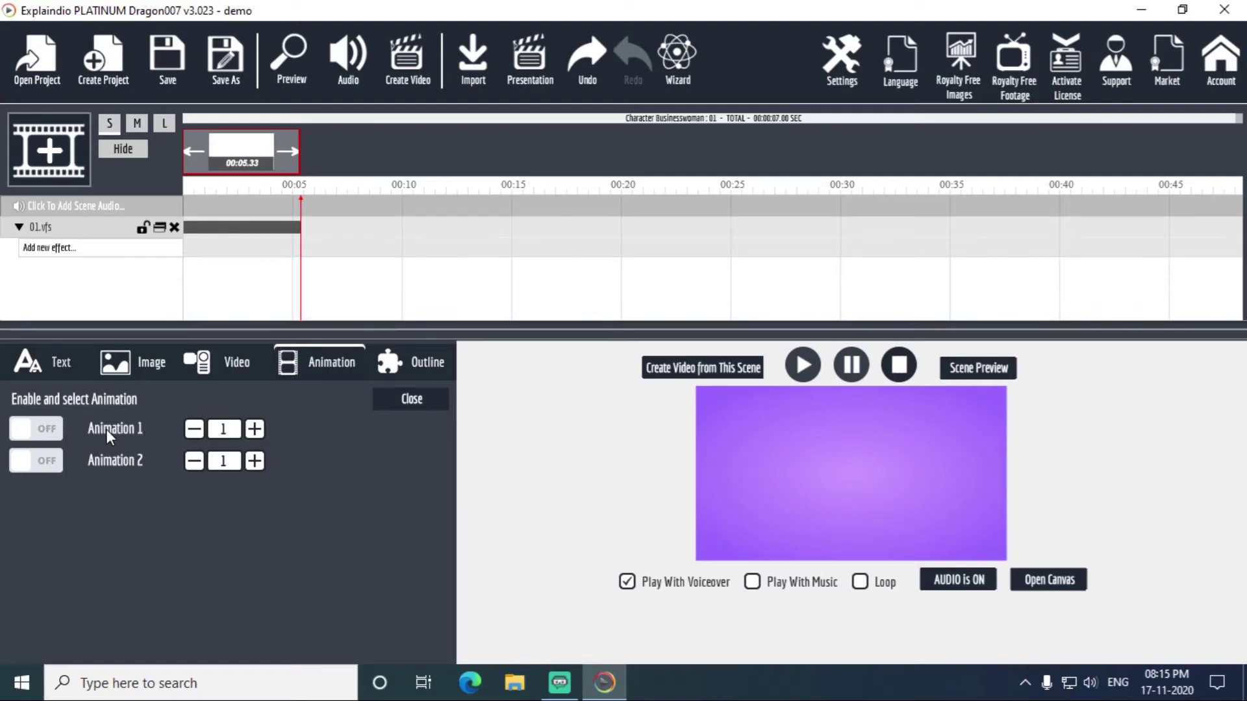
left_click(48, 430)
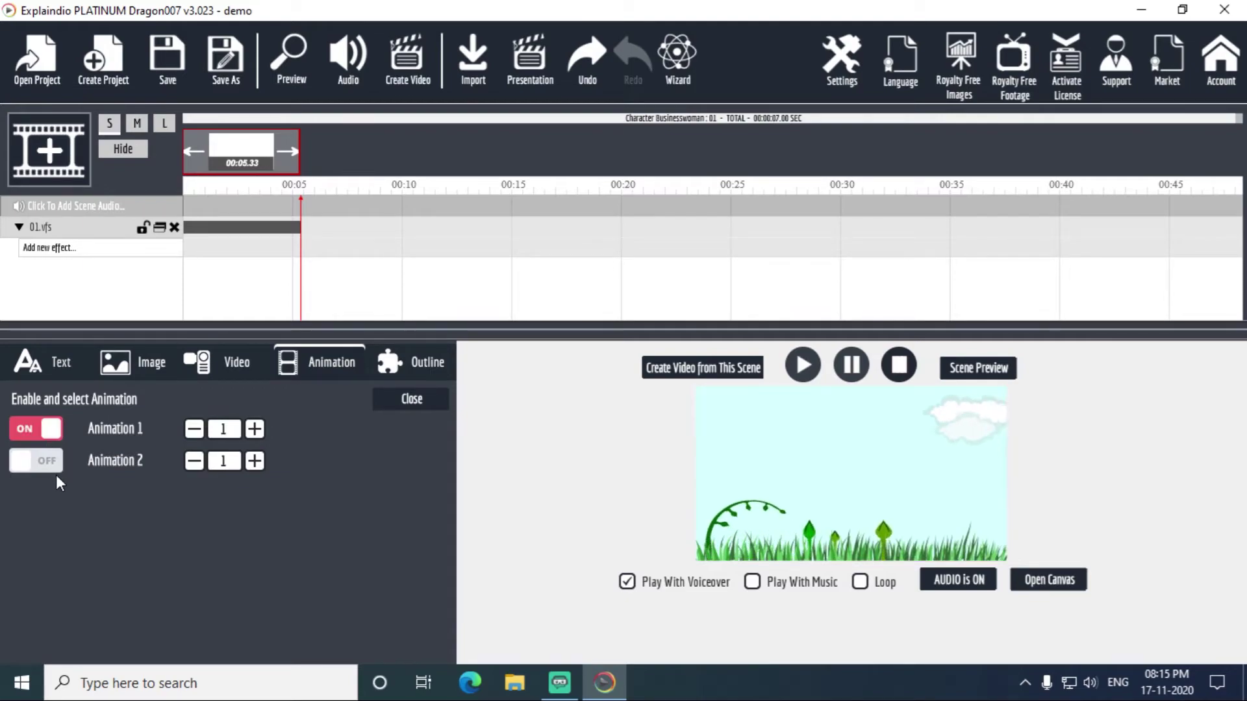
left_click(254, 432)
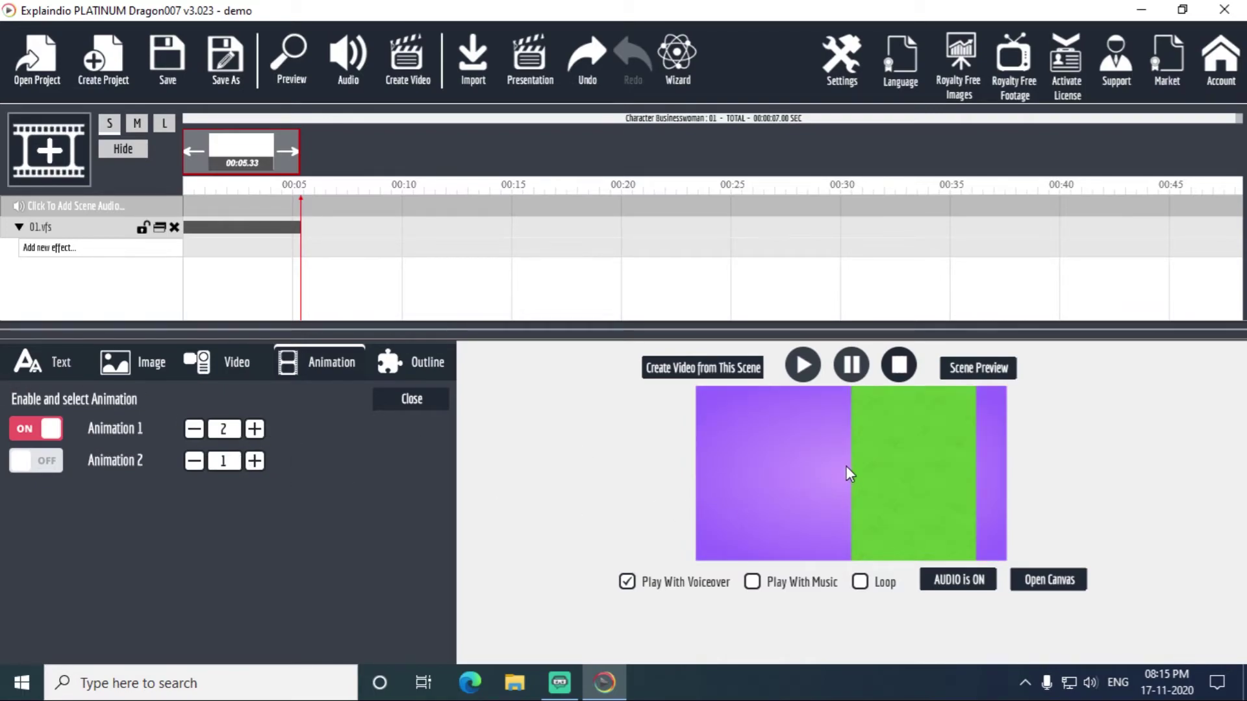
Try higher variants of Animation 1, return its number to 1, and disable Animation 1.
left_click(254, 430)
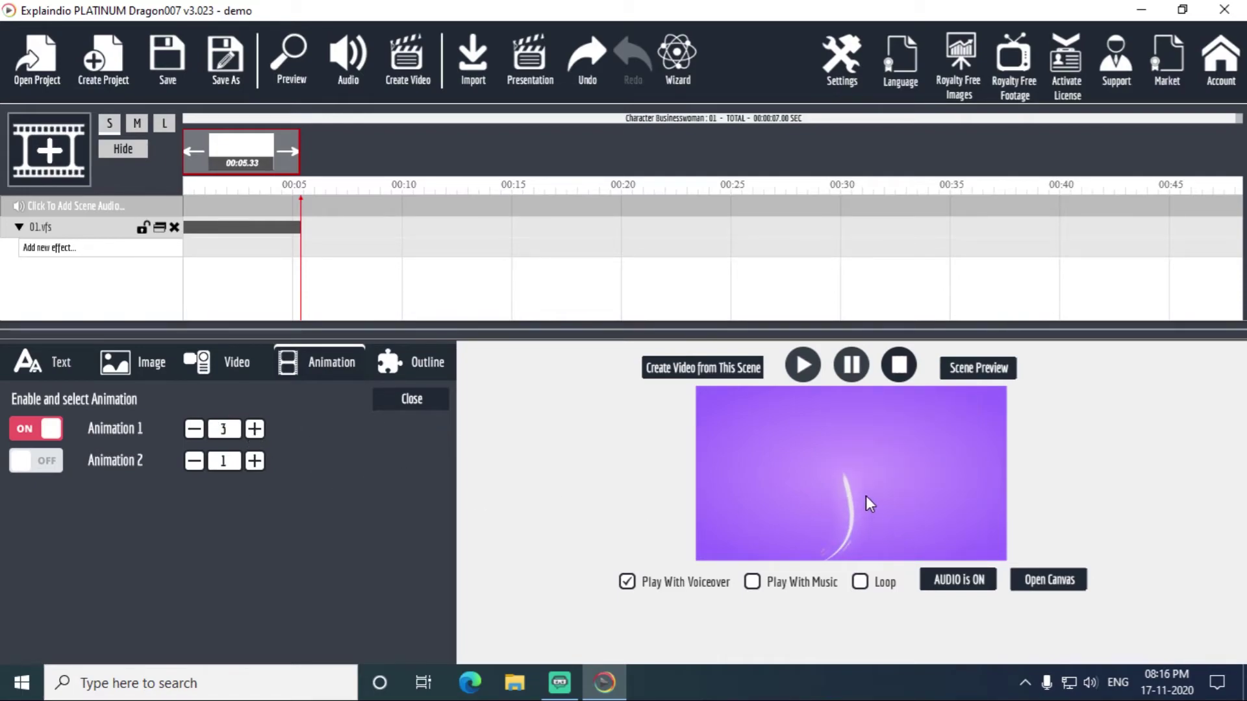
left_click(255, 430)
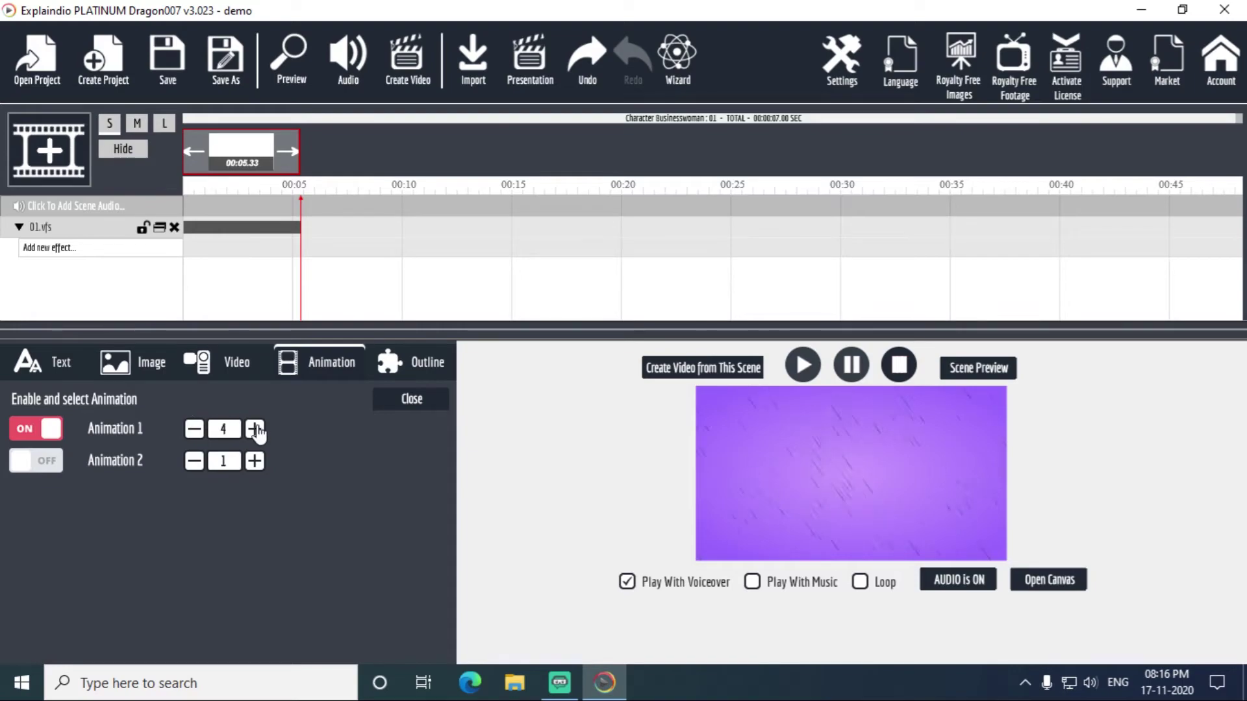
left_click(254, 430)
left_click(193, 430)
left_click(194, 430)
left_click(194, 430)
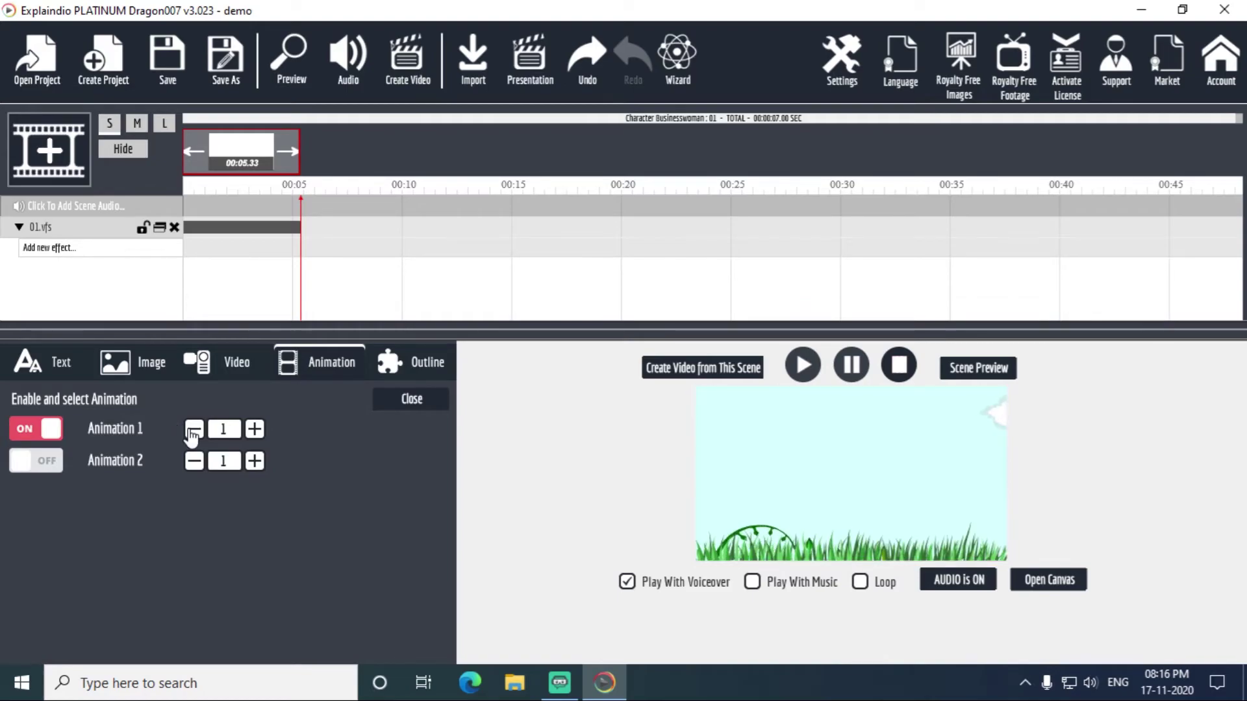
left_click(52, 429)
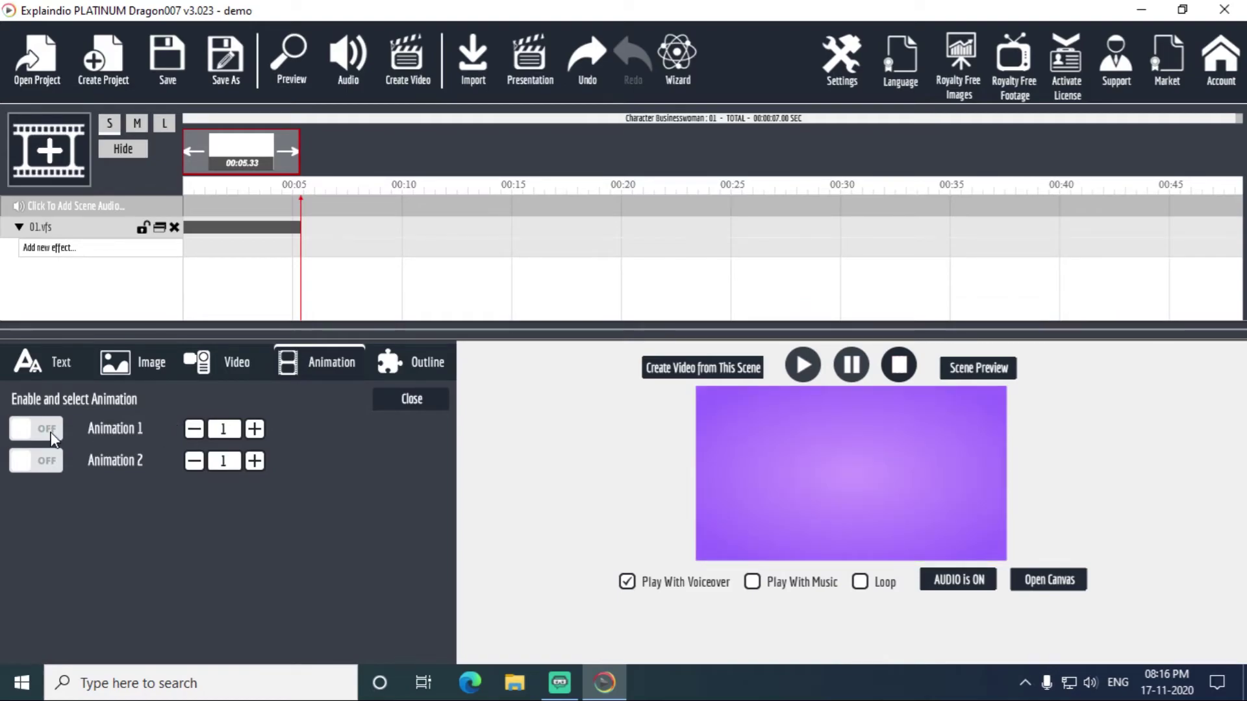
Check the outline color settings of the animation and preview the project.
left_click(428, 369)
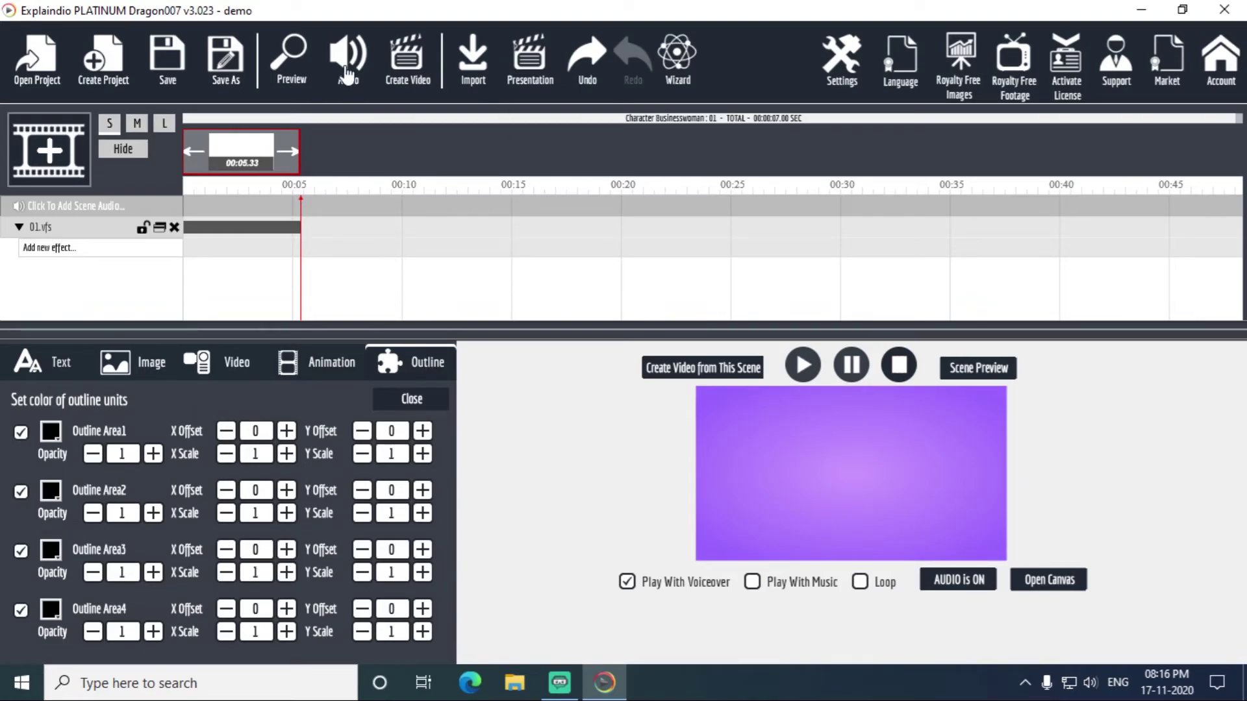
left_click(301, 76)
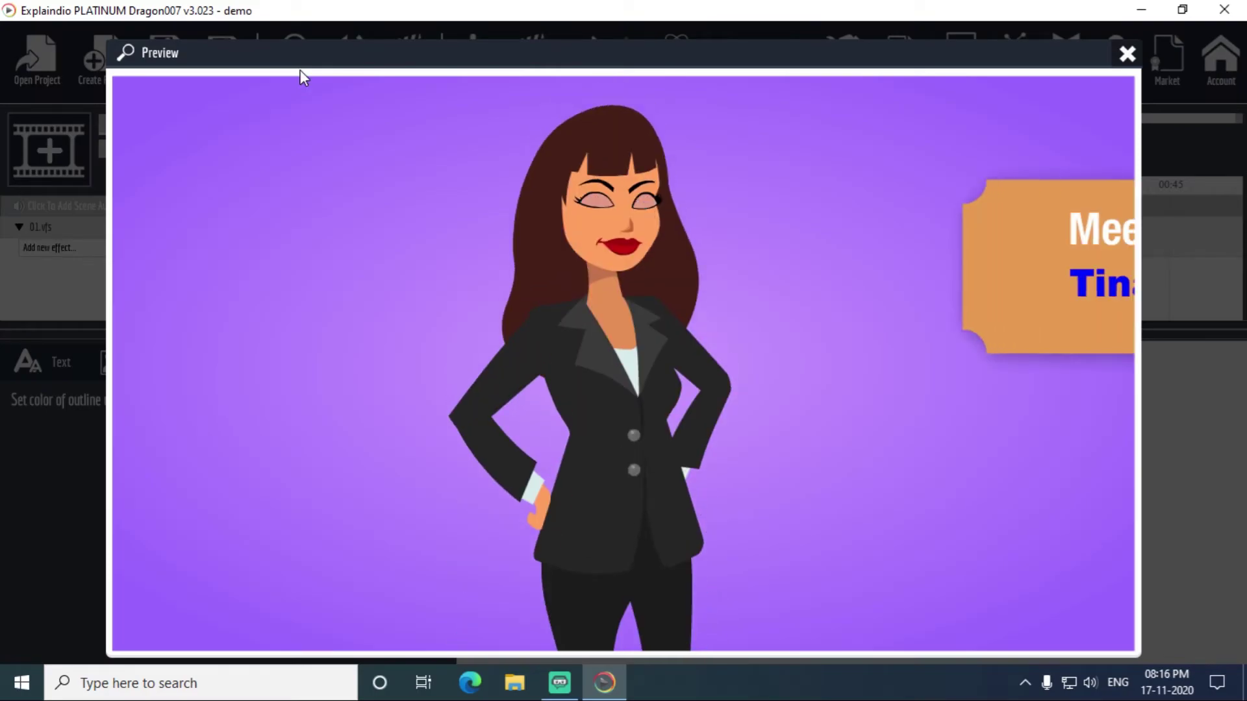
left_click(1127, 55)
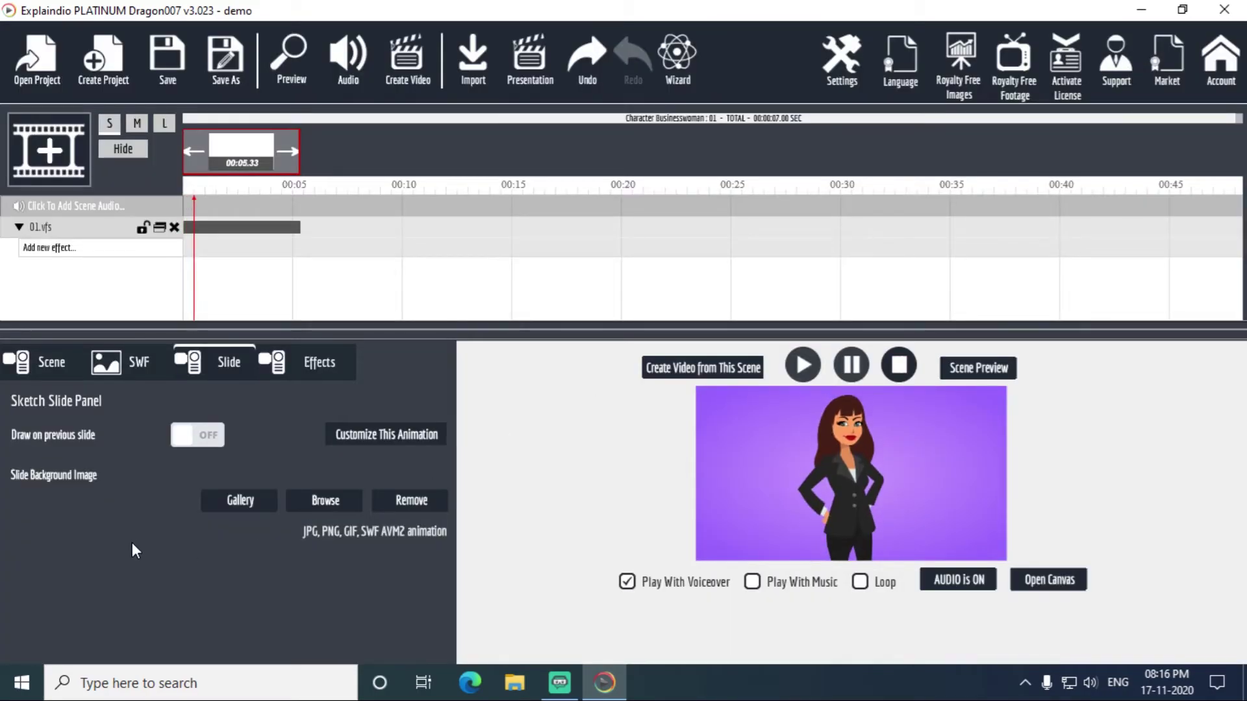
Reopen the animation customization, set the Outline Area1 color to dark blue, and preview the project.
left_click(434, 445)
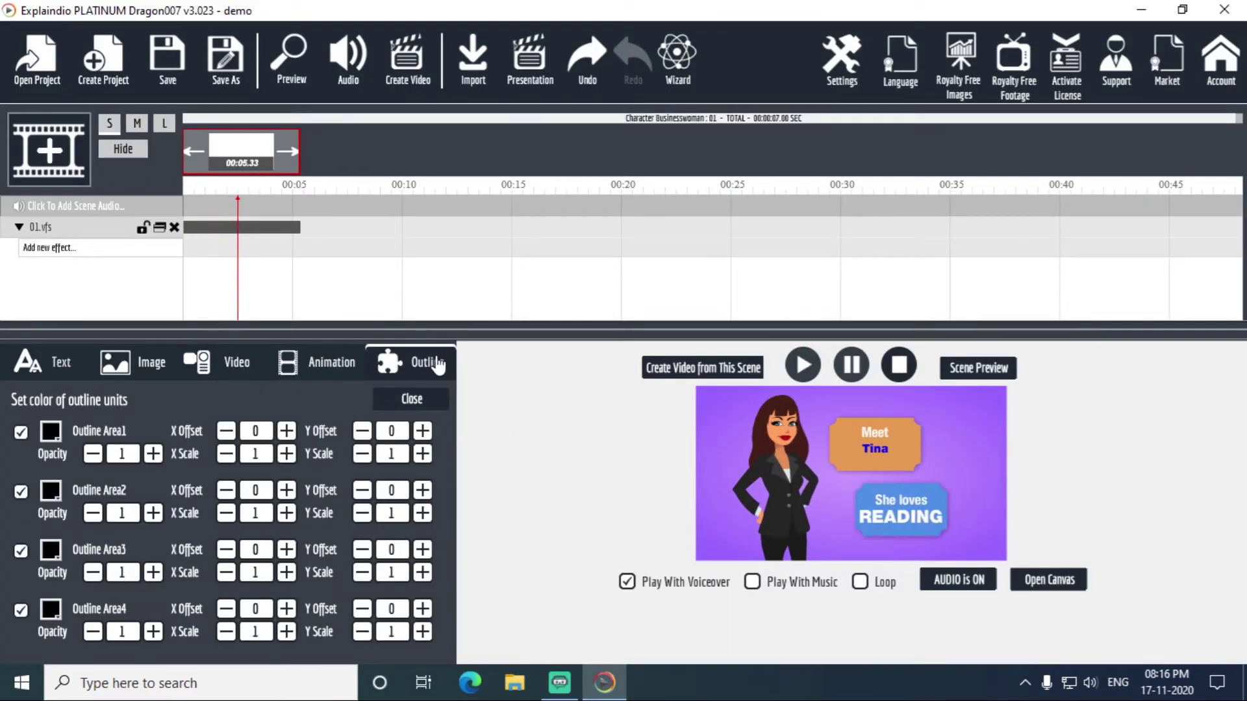
left_click(52, 431)
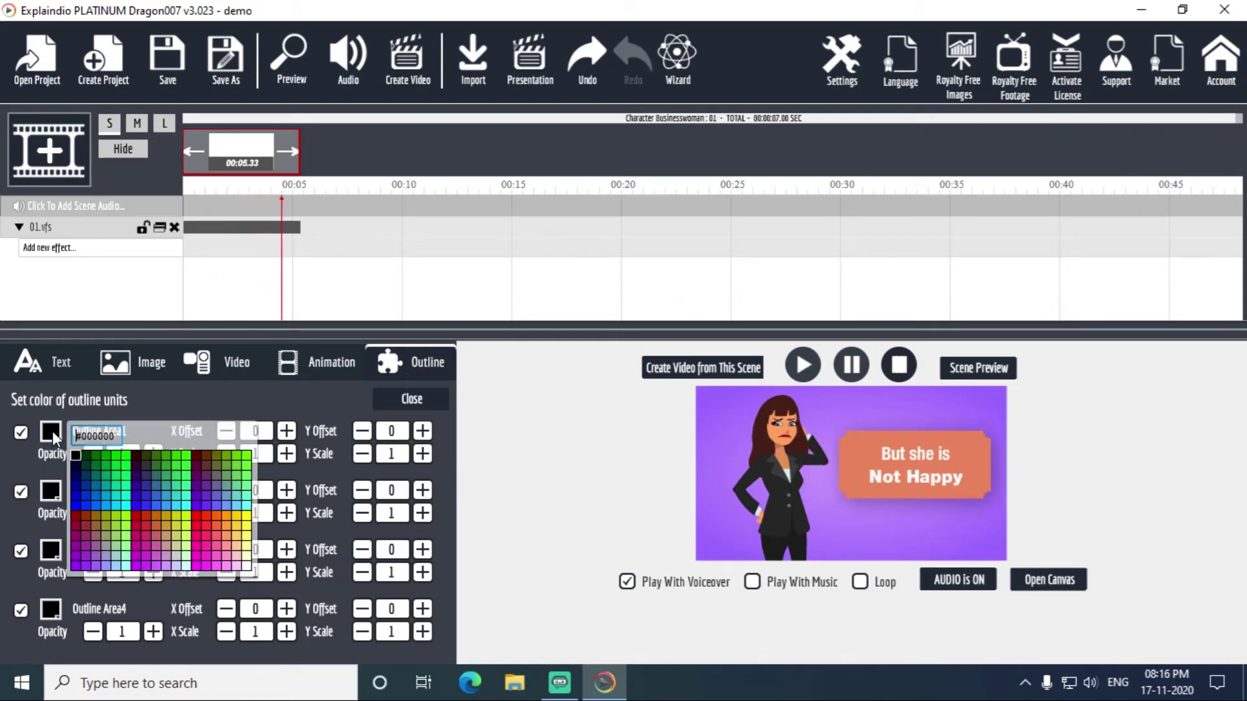
left_click(74, 492)
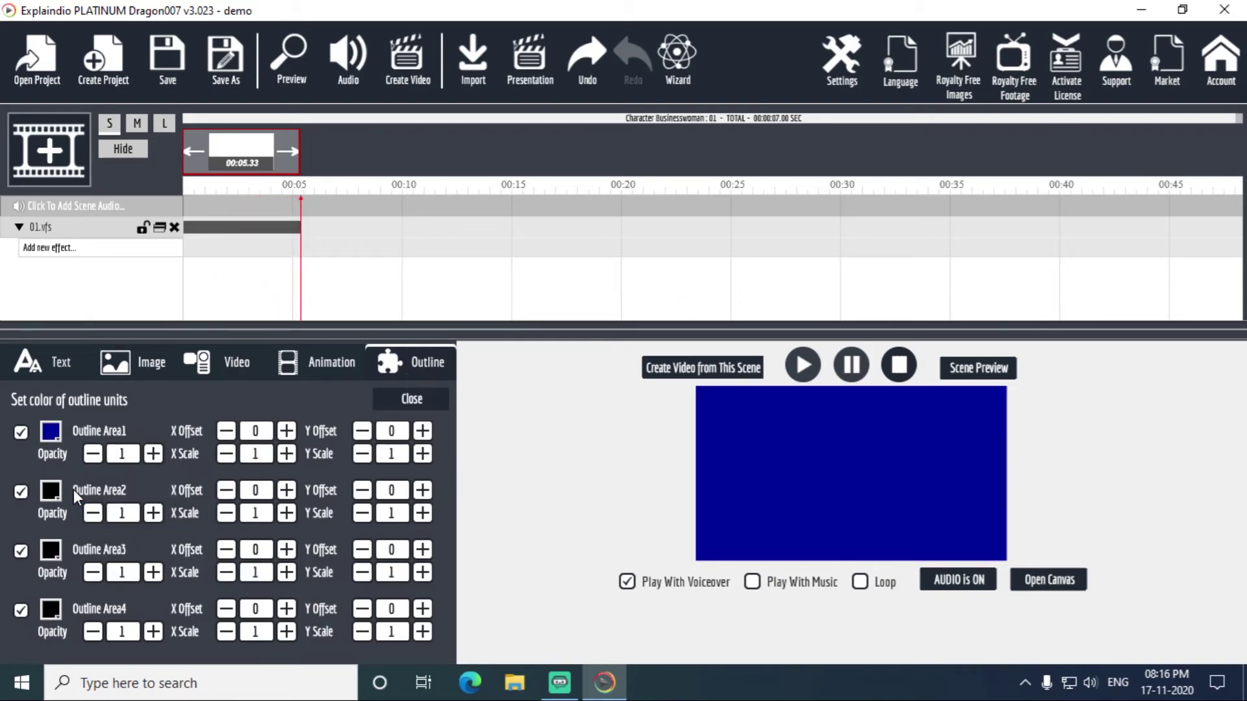
left_click(289, 50)
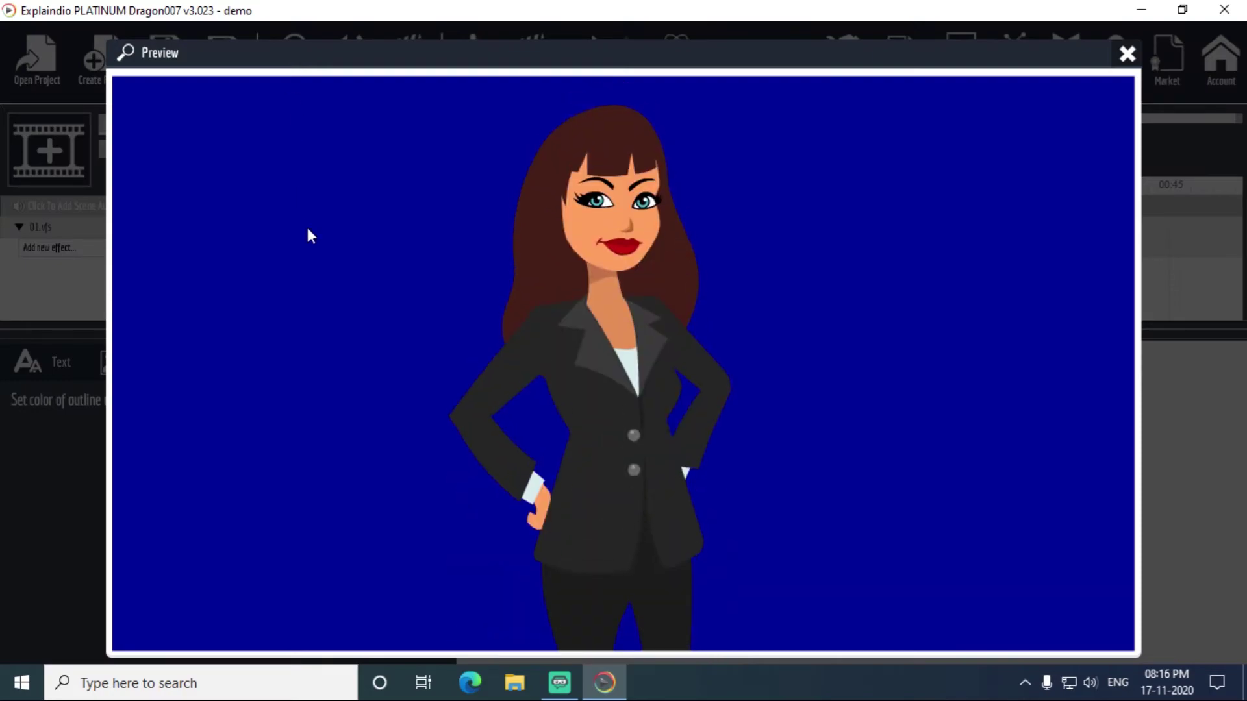
left_click(1128, 53)
Reopen the animation customization, change the Outline Area1 color to yellow, and preview the project.
left_click(409, 435)
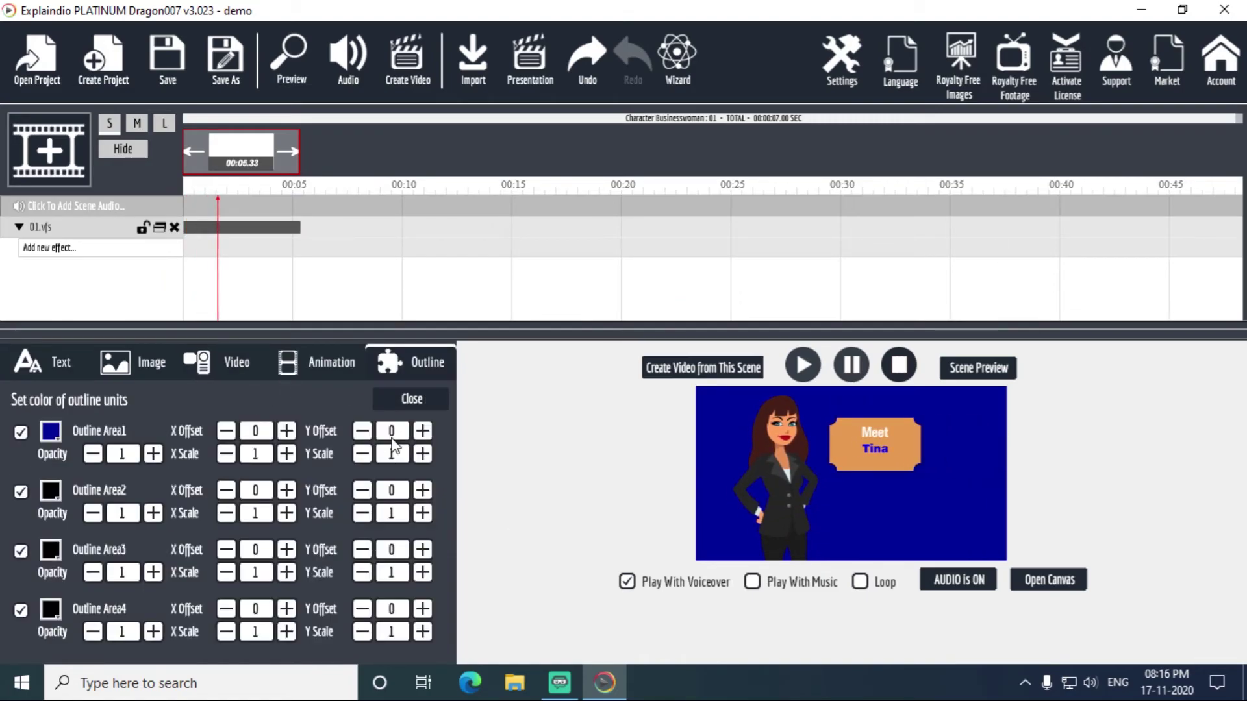
left_click(48, 431)
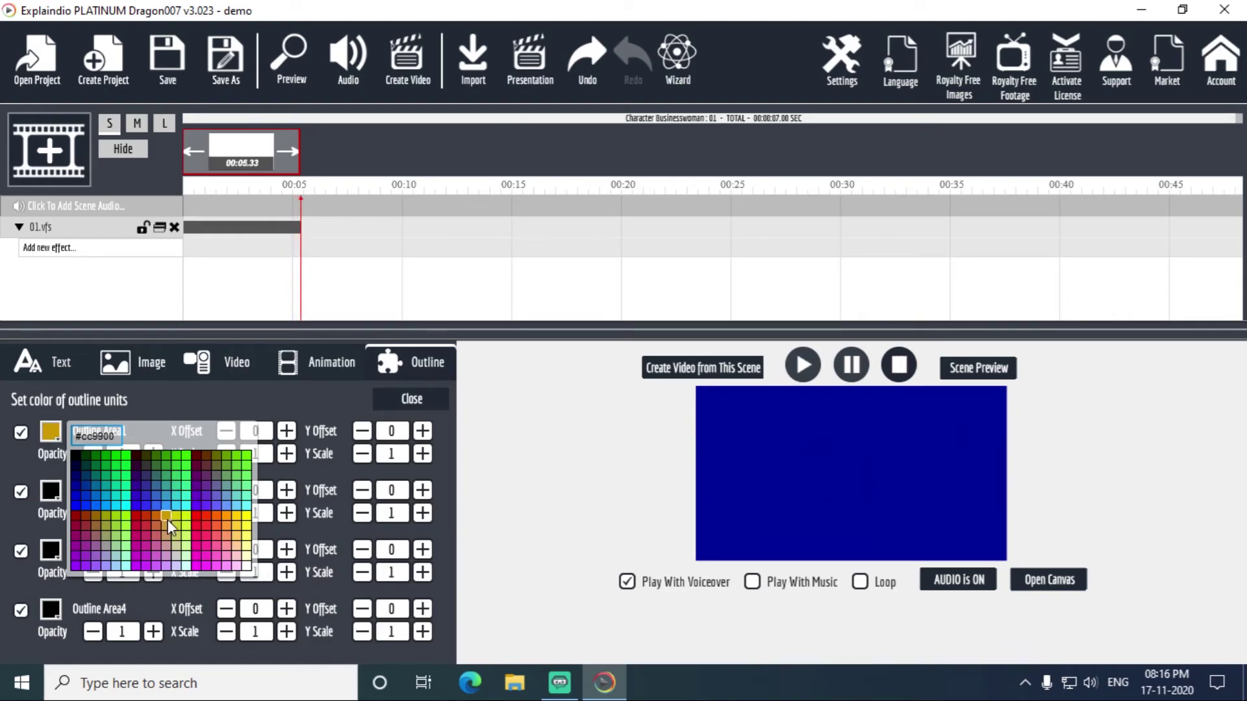
left_click(250, 518)
left_click(307, 50)
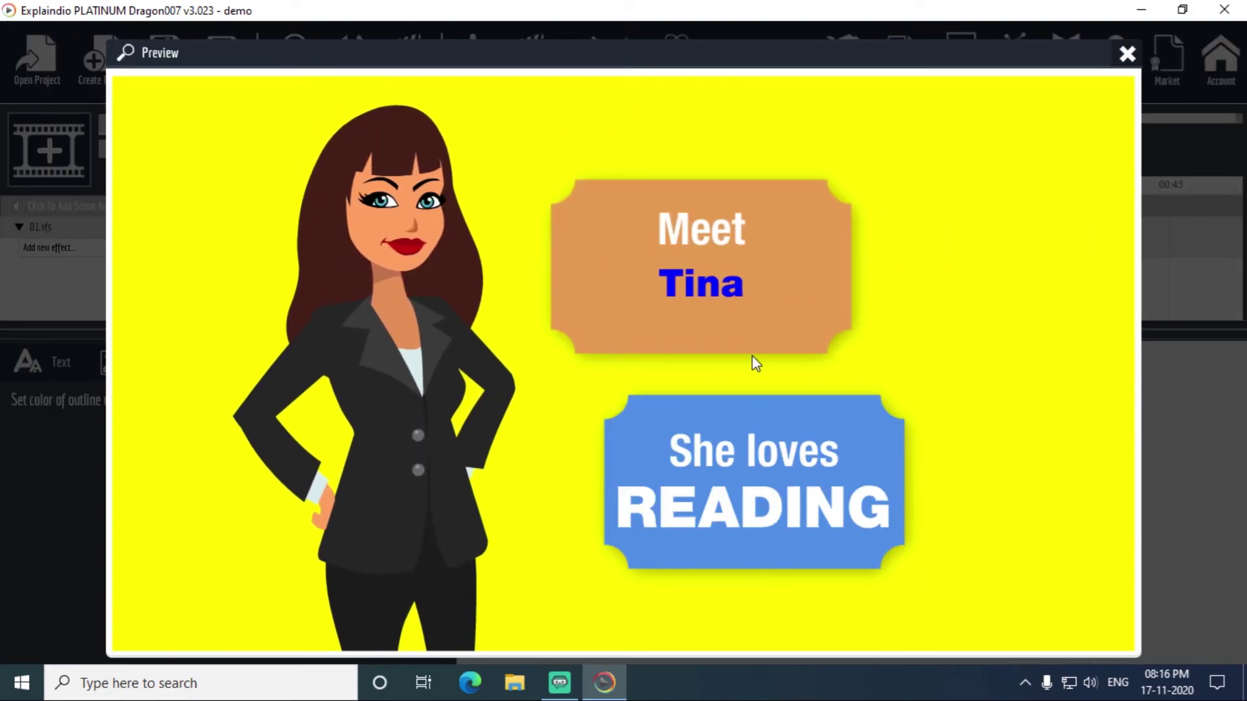
left_click(1127, 57)
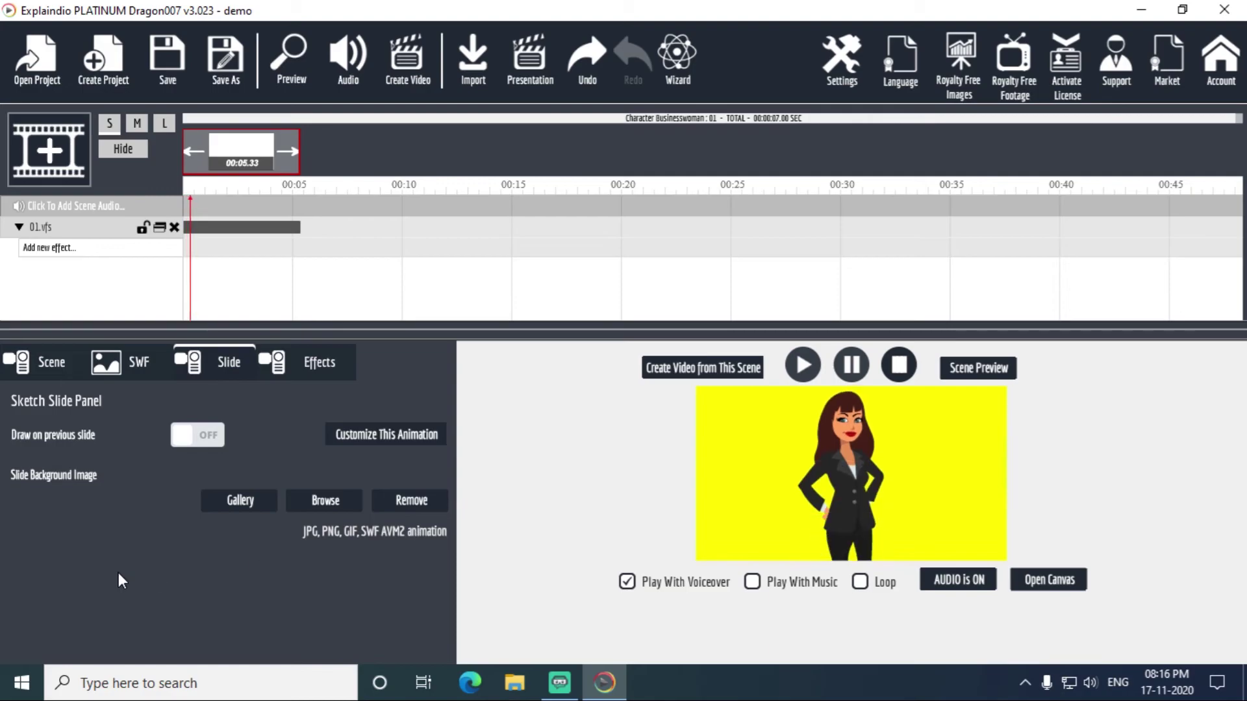
Reopen the animation customization, set the Outline Area2 color to bright green, and preview the project.
left_click(357, 436)
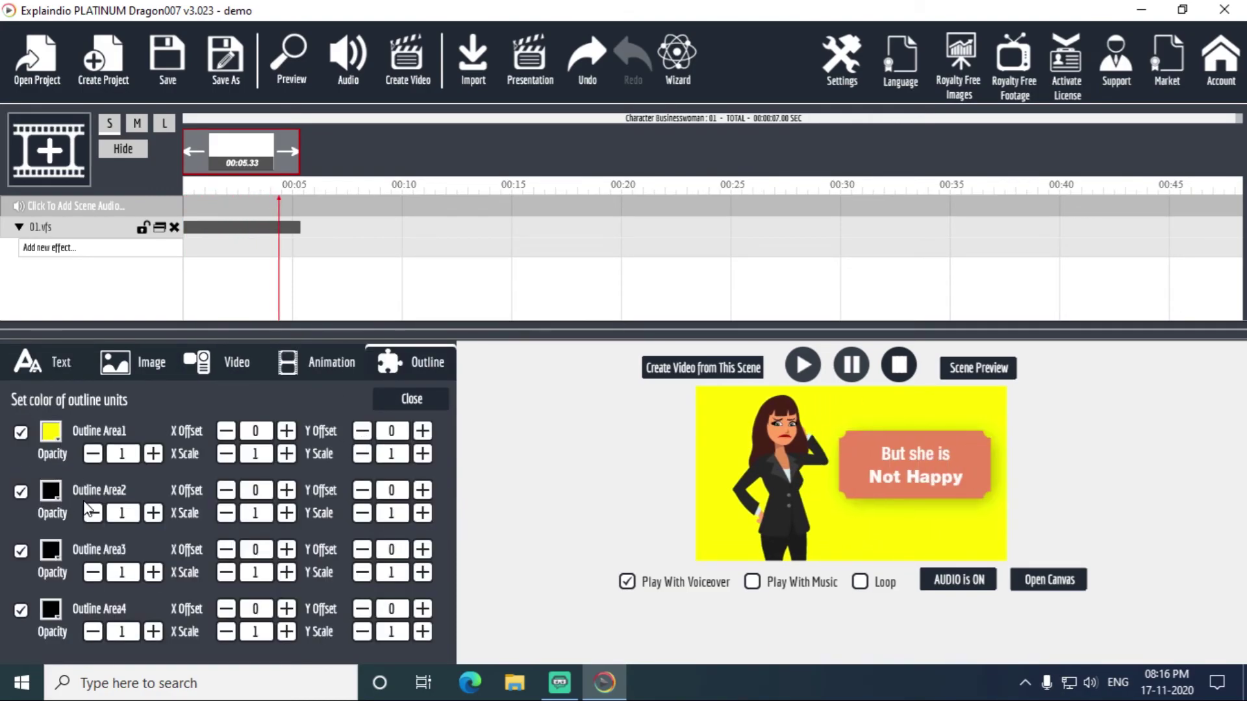
left_click(44, 491)
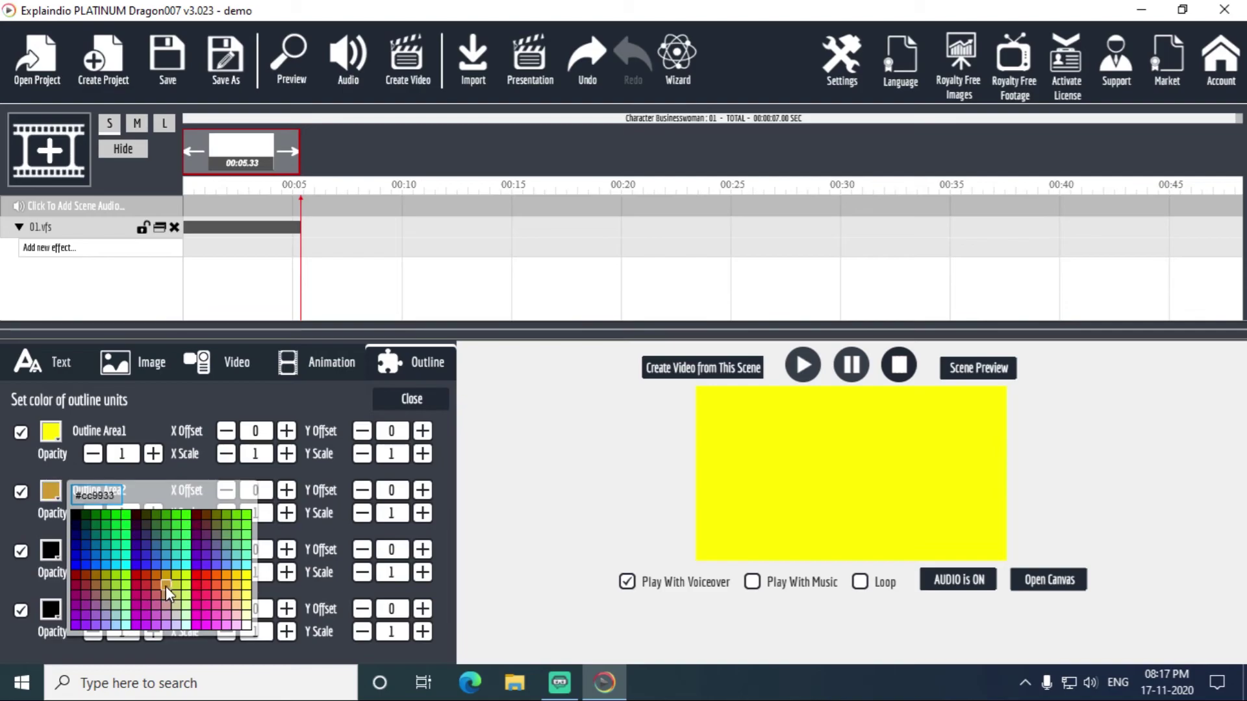
left_click(184, 518)
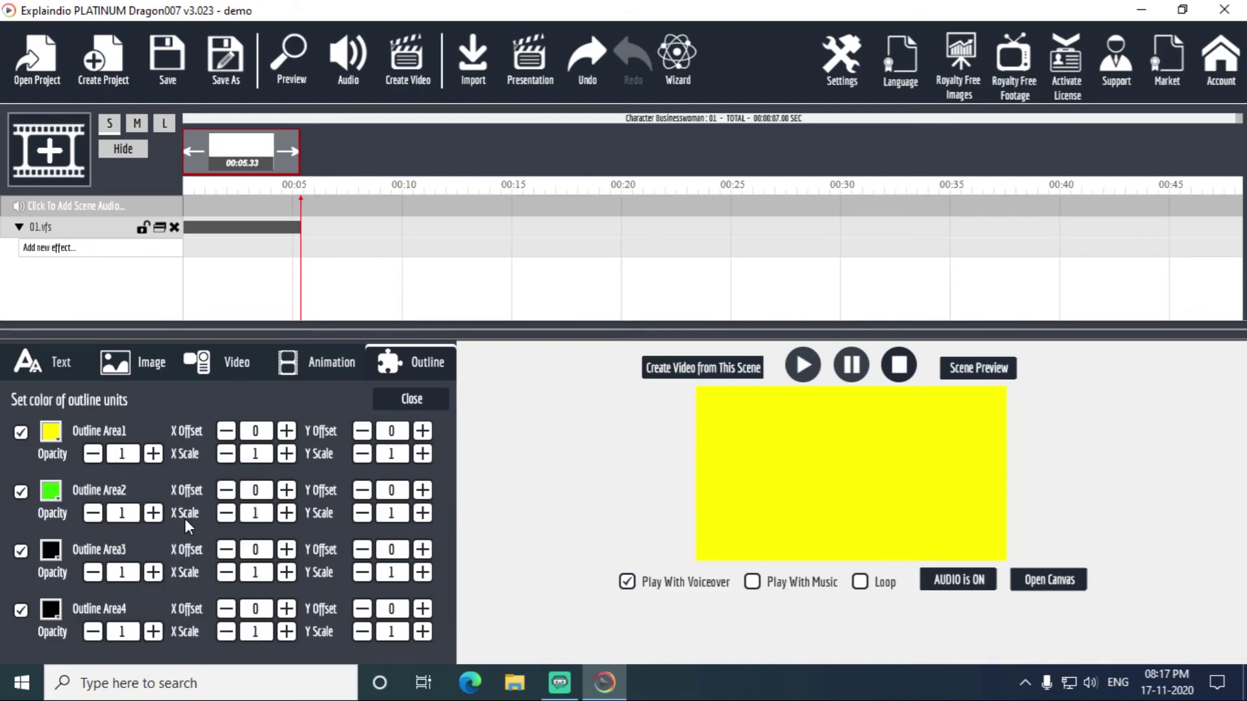
left_click(306, 60)
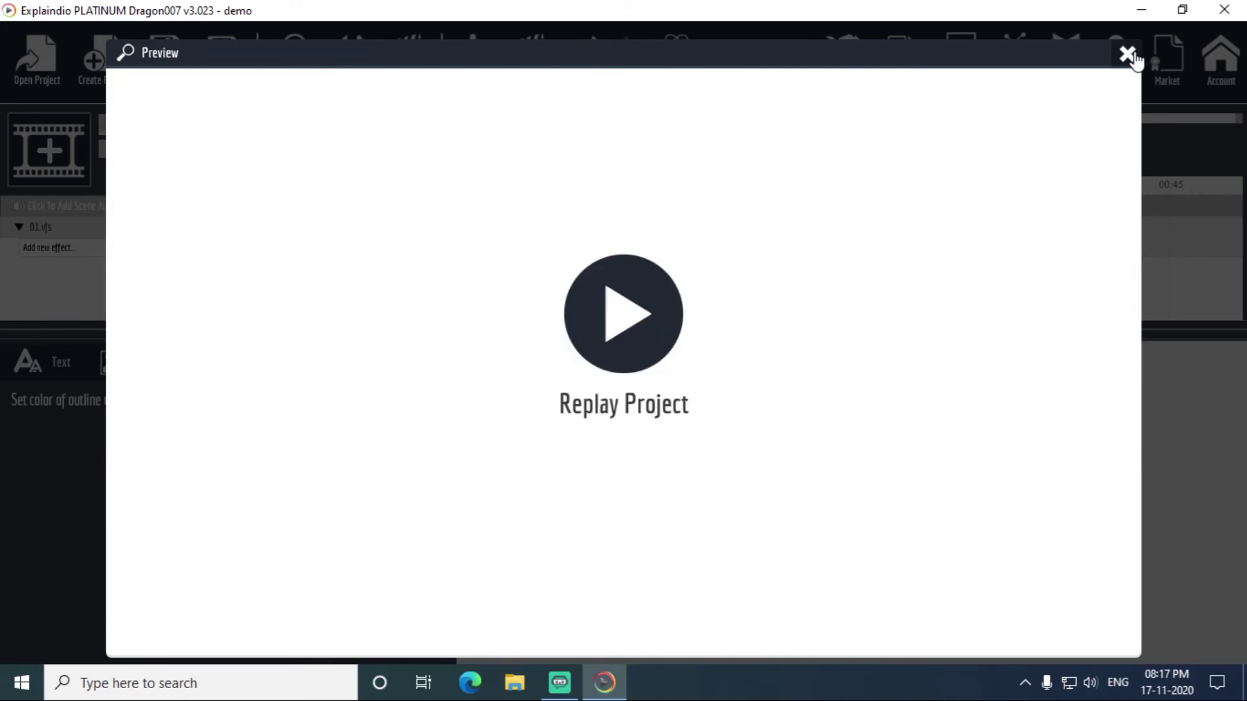
left_click(1129, 56)
Reopen the animation customization, color Outline Area3 red and Outline Area4 blue, and preview the project.
left_click(380, 437)
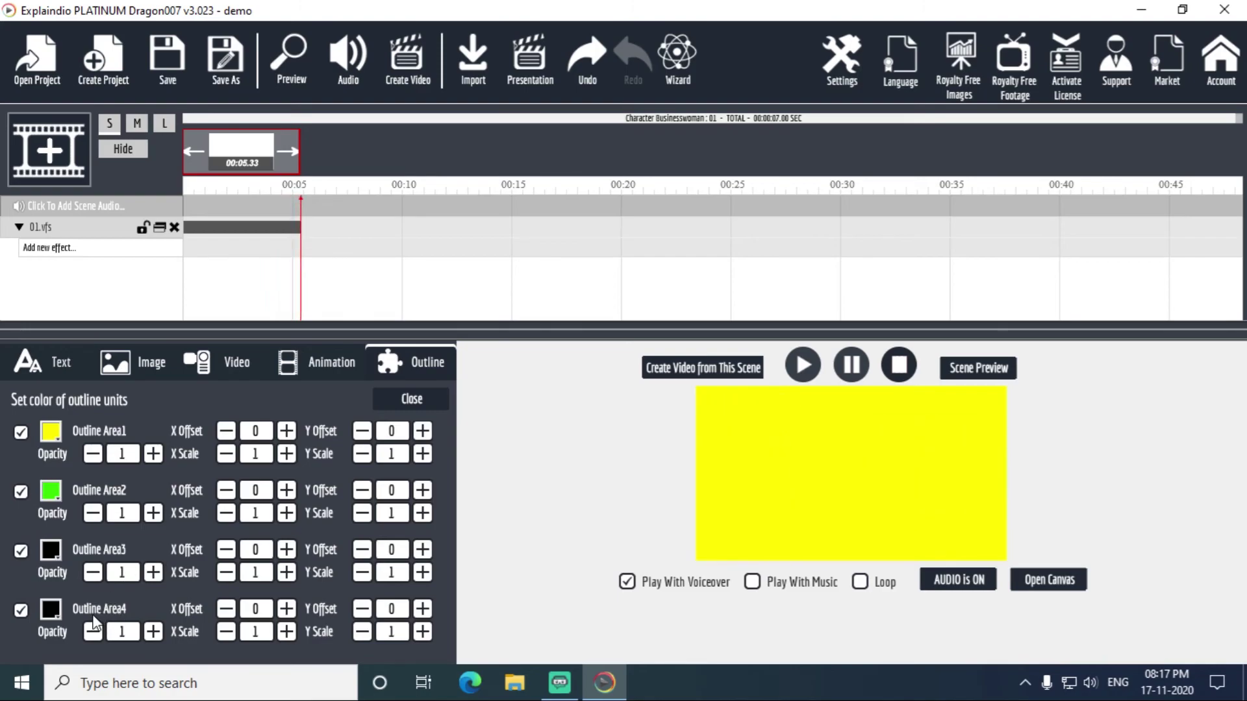
left_click(49, 547)
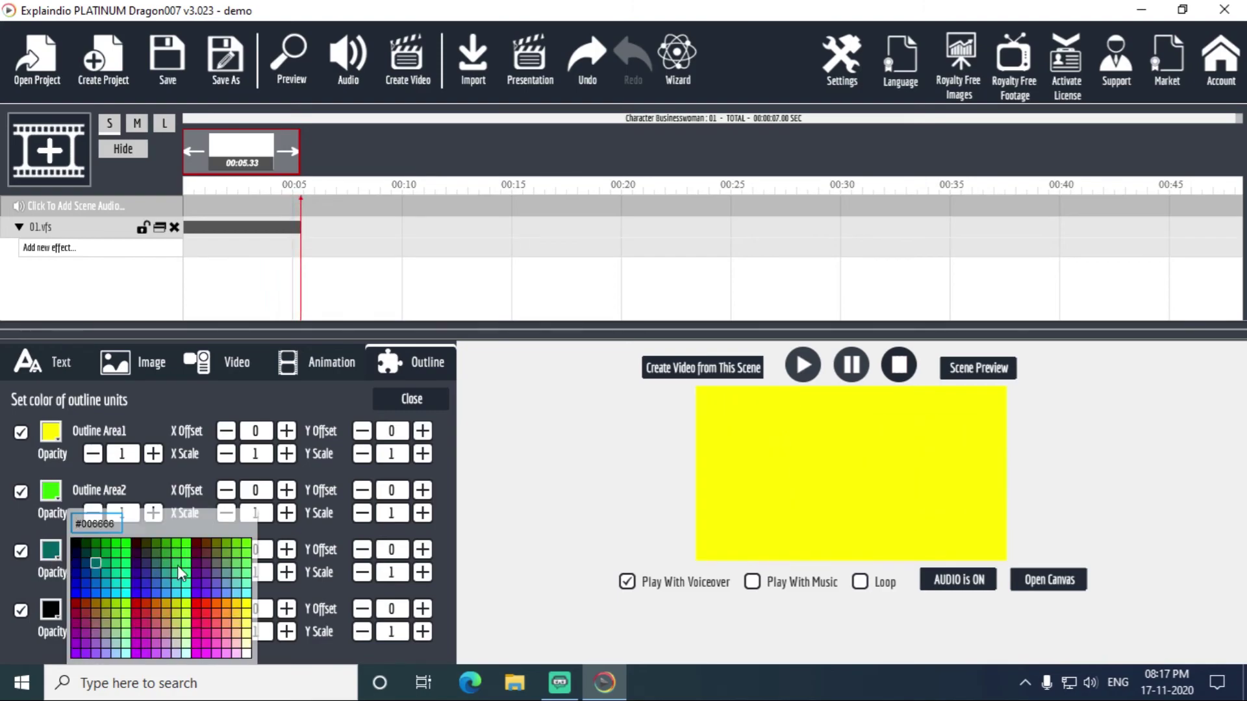
left_click(197, 603)
left_click(57, 602)
left_click(80, 592)
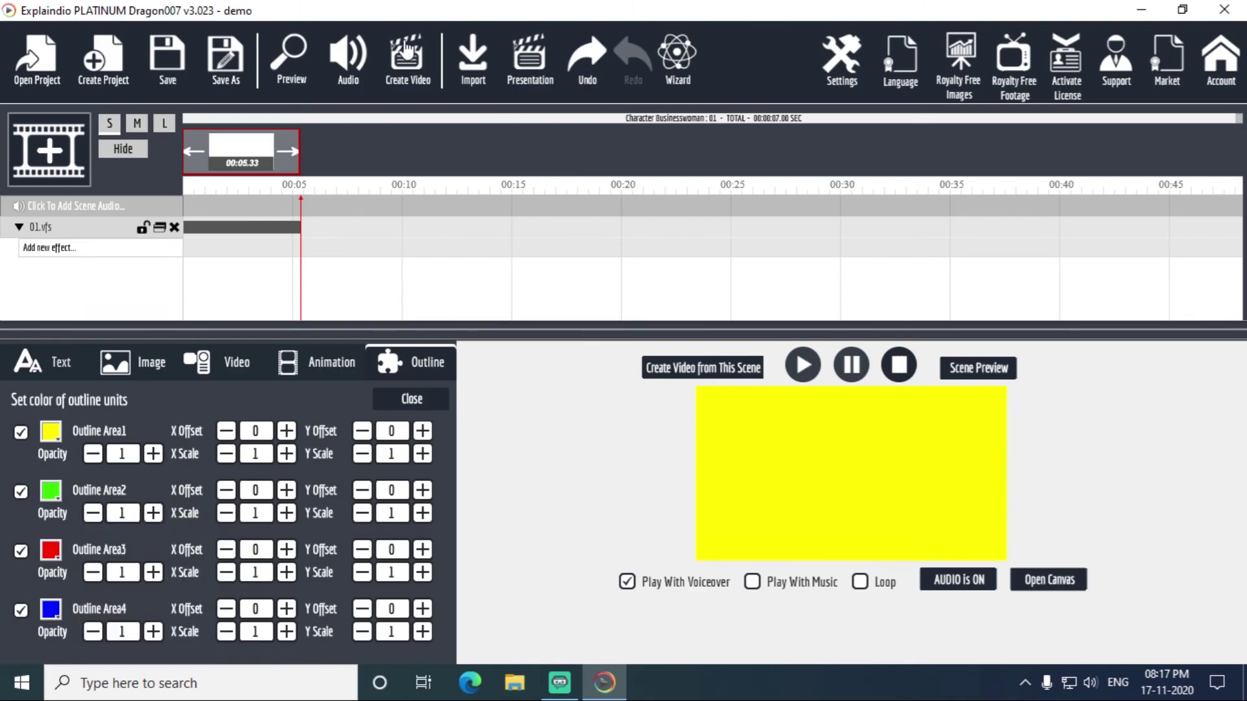
left_click(297, 69)
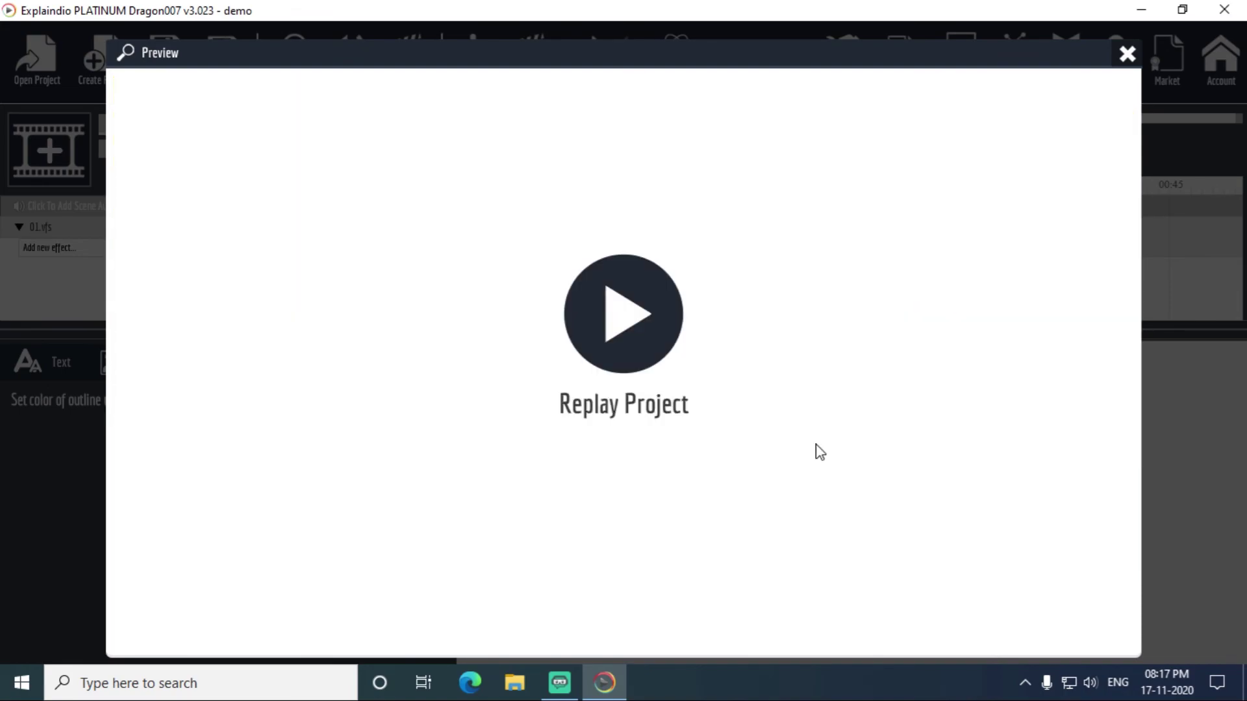
left_click(1127, 54)
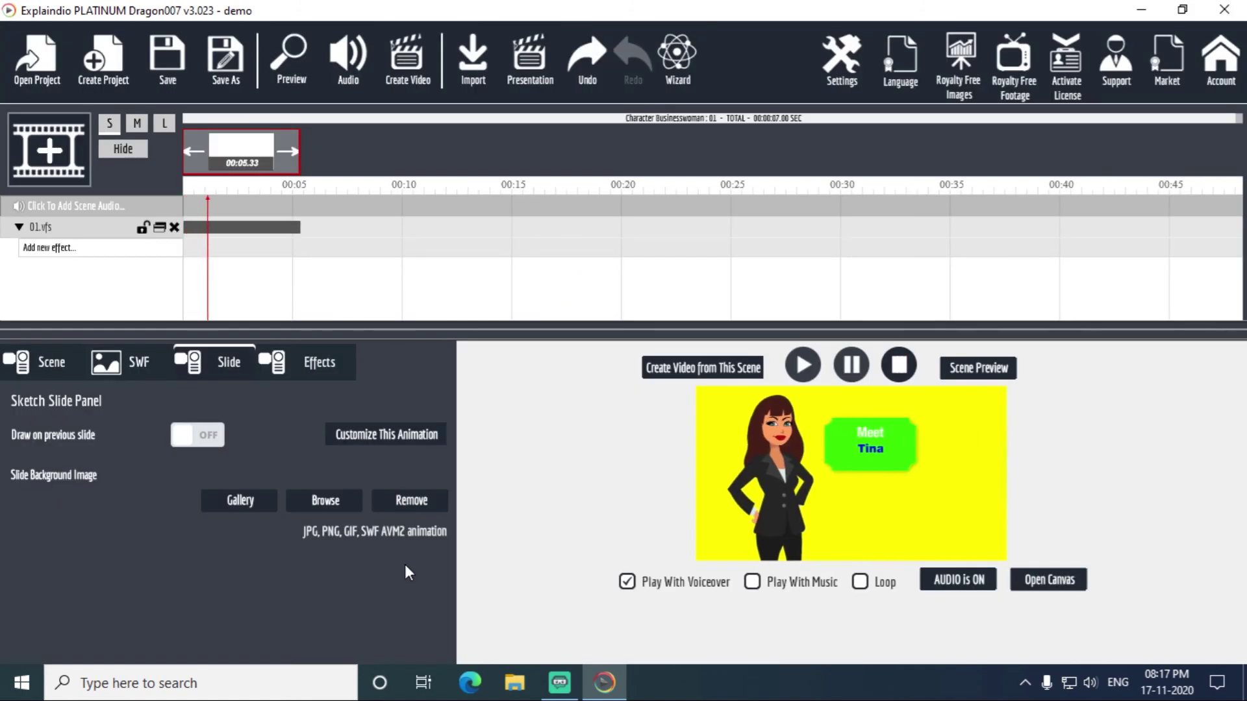
Review the slide's effects and its text, image, video, animation and outline customization settings.
left_click(310, 364)
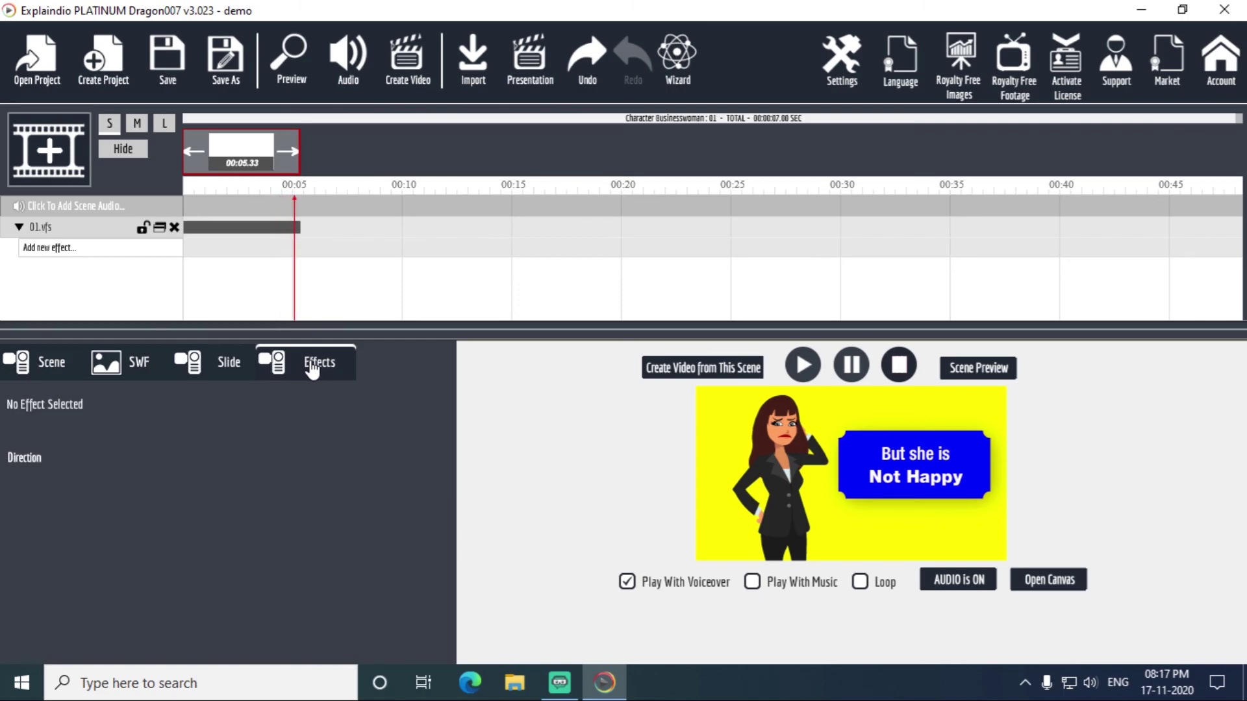
left_click(231, 365)
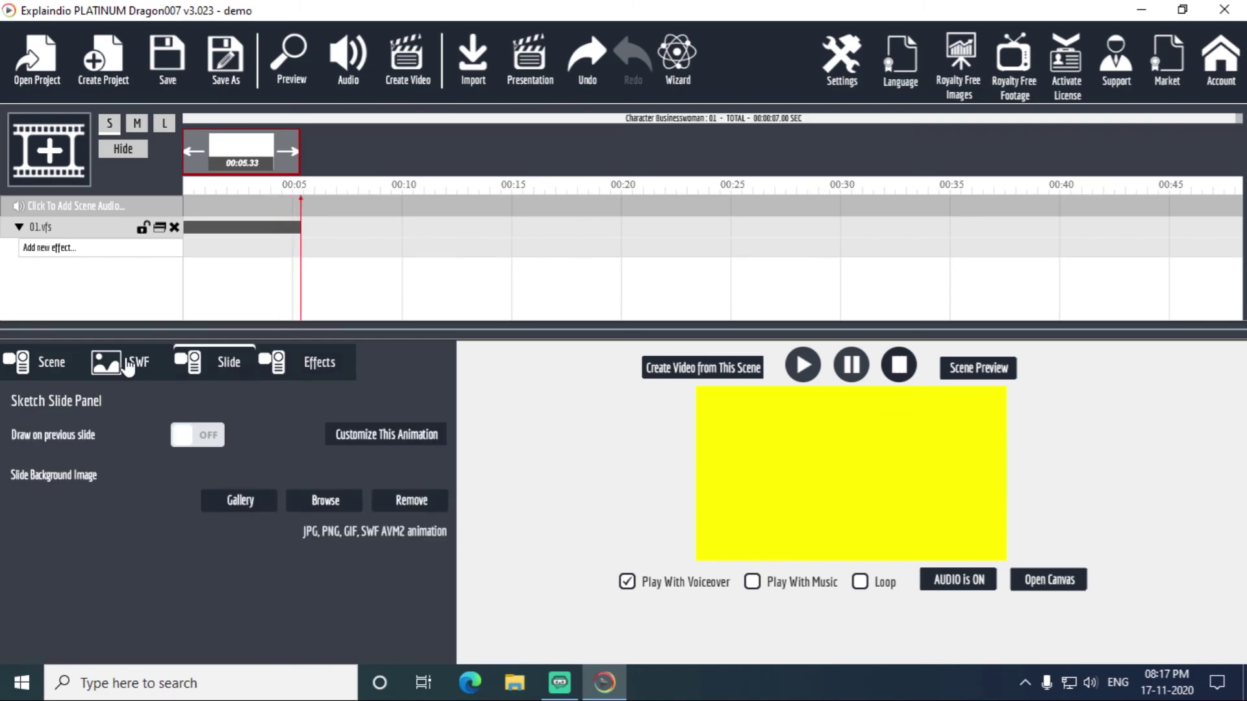
left_click(365, 440)
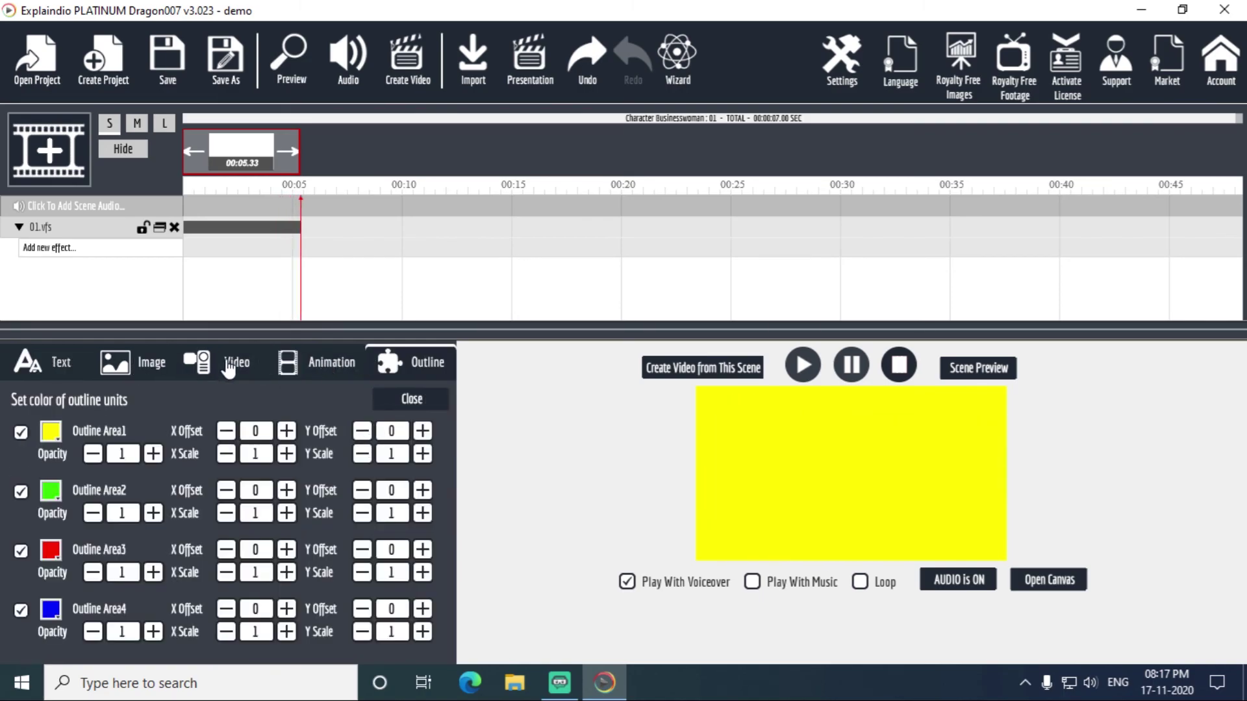
left_click(60, 366)
left_click(127, 363)
left_click(228, 370)
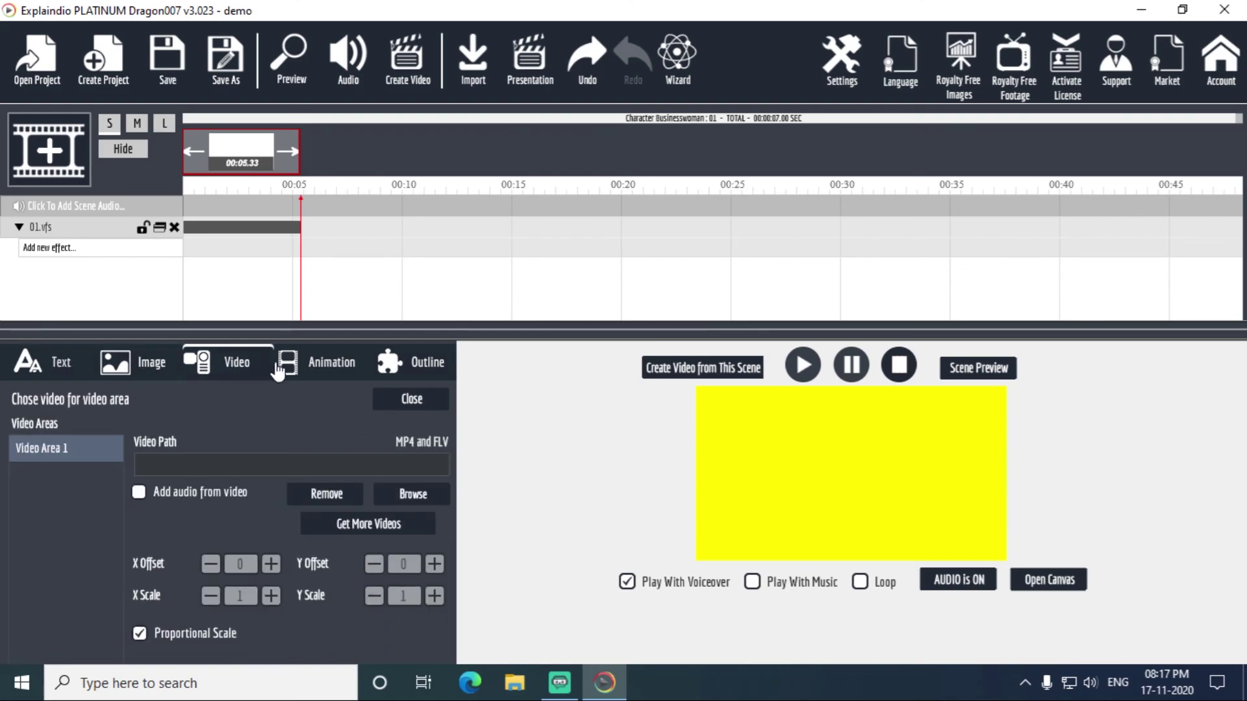
left_click(316, 372)
left_click(428, 370)
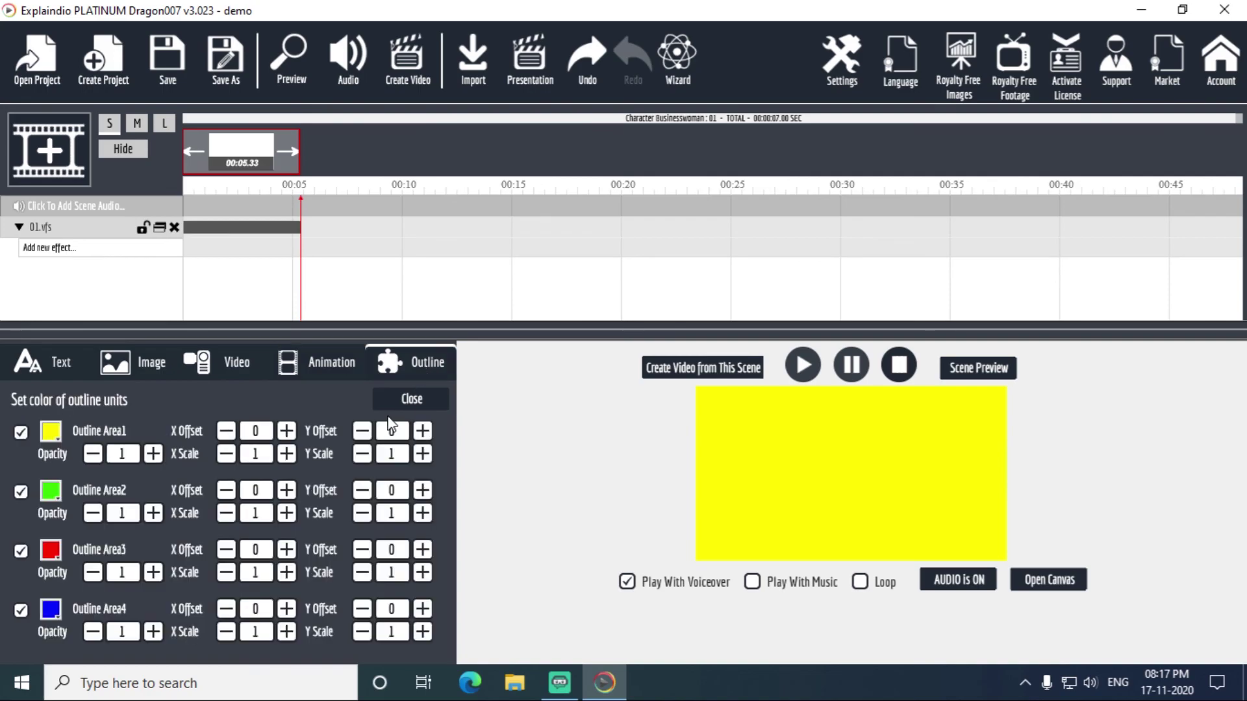